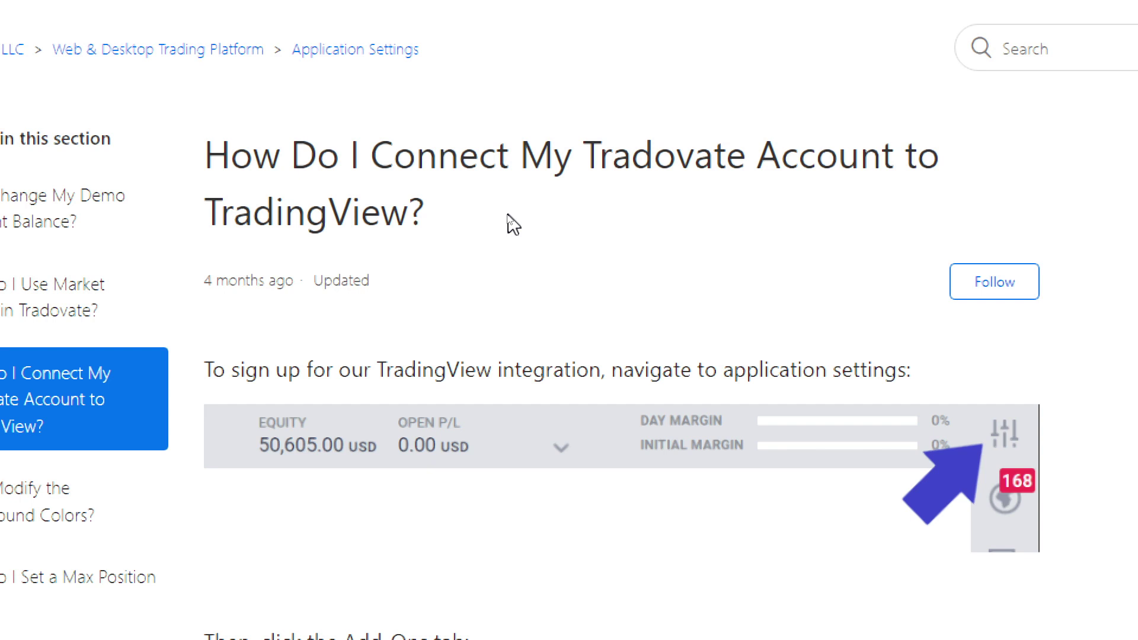
Scroll the help article past the Add-Ons screenshots to the Trading Panel connection instructions
scroll(513, 224, "down", 7)
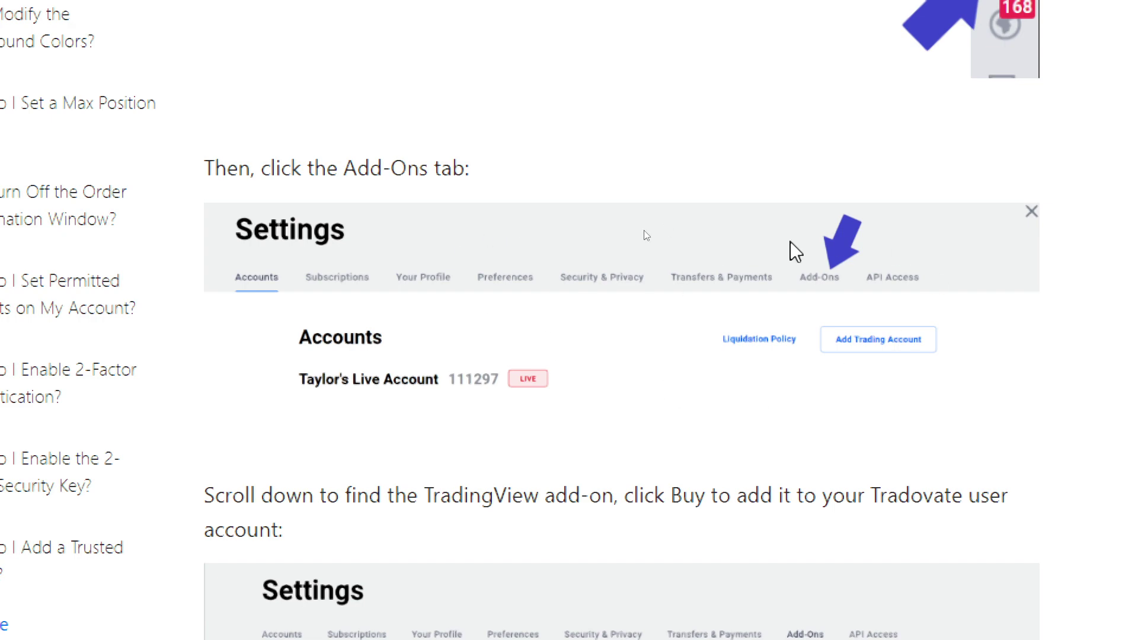
scroll(77, 541, "down", 5)
scroll(332, 314, "down", 1)
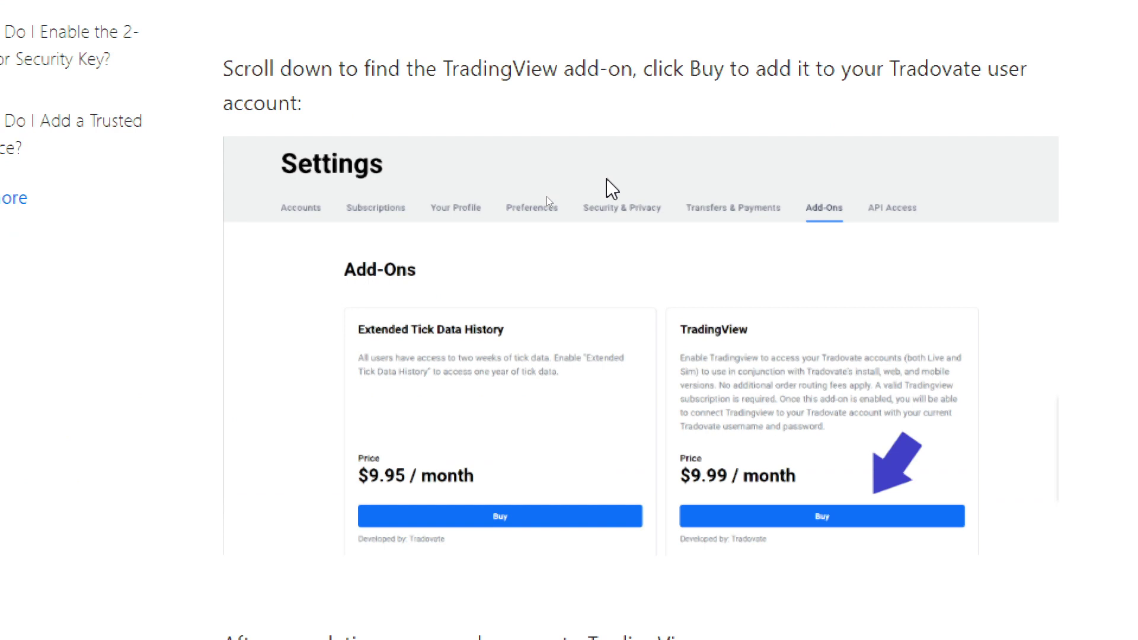
scroll(625, 320, "down", 1)
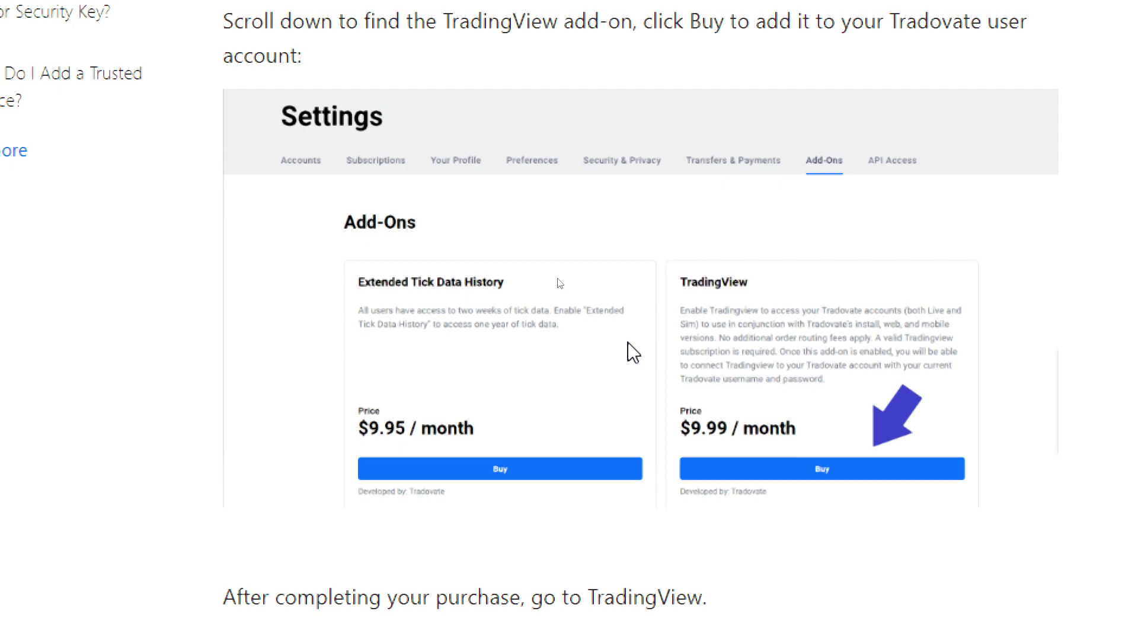
scroll(560, 283, "down", 6)
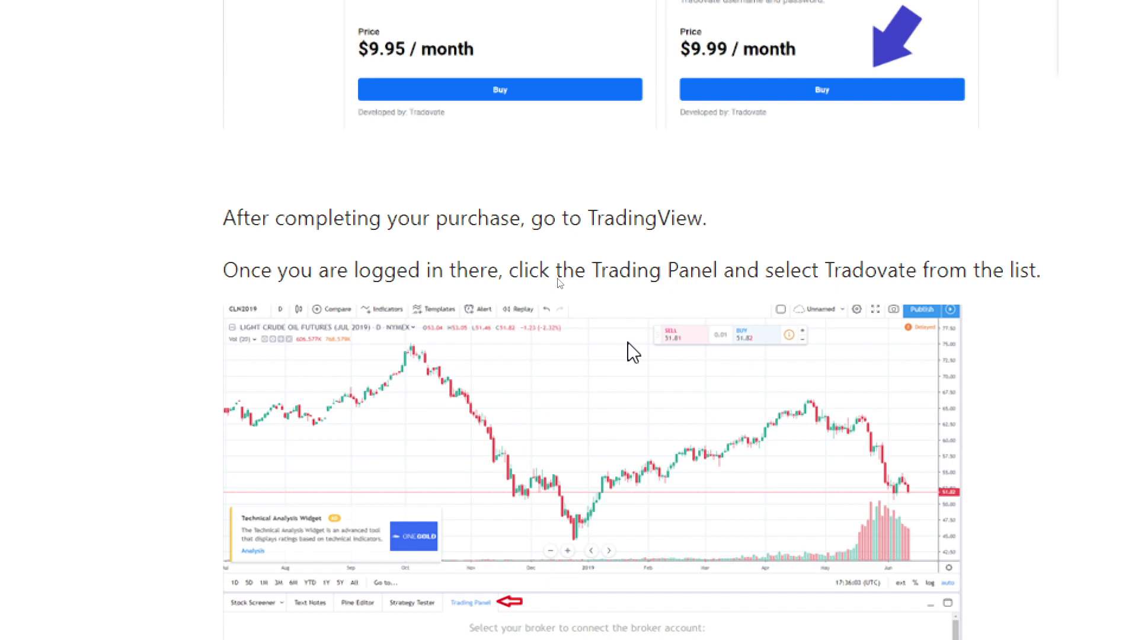
scroll(560, 283, "down", 3)
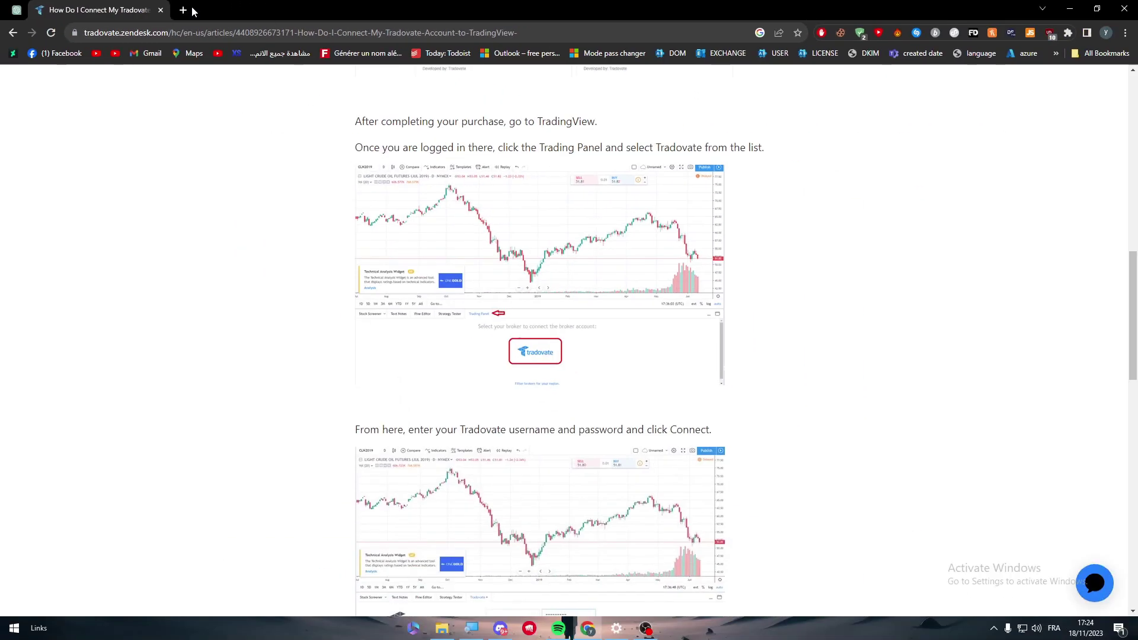
Open tradingview.com in a new tab and bring up the daily ETHUSD chart from the Crypto market summary
left_click(184, 10)
type("trad")
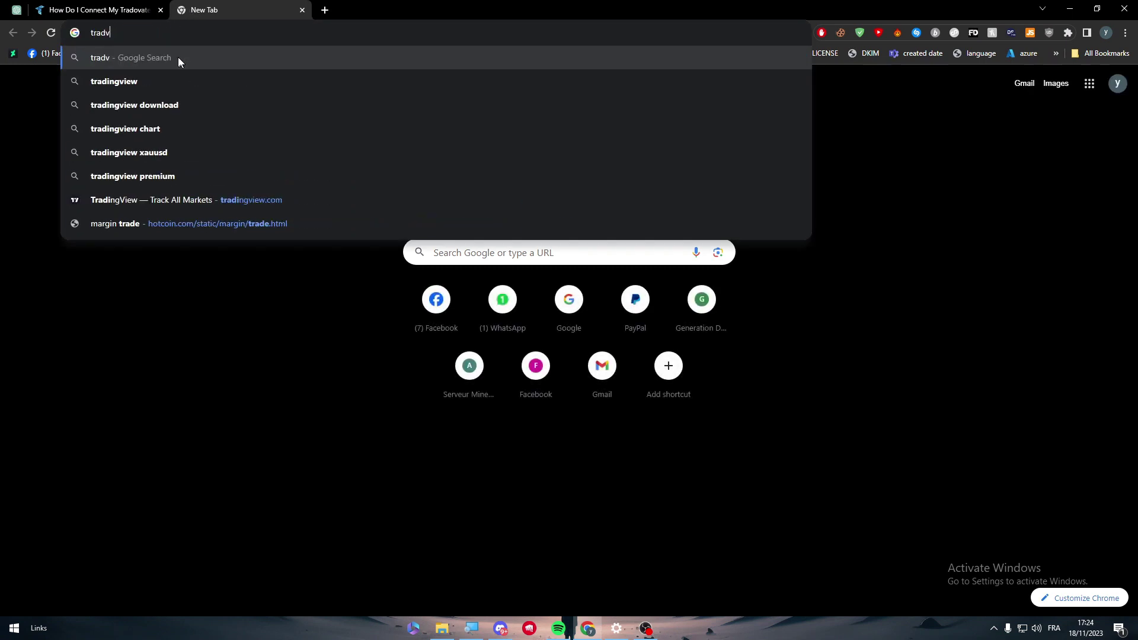
left_click(186, 156)
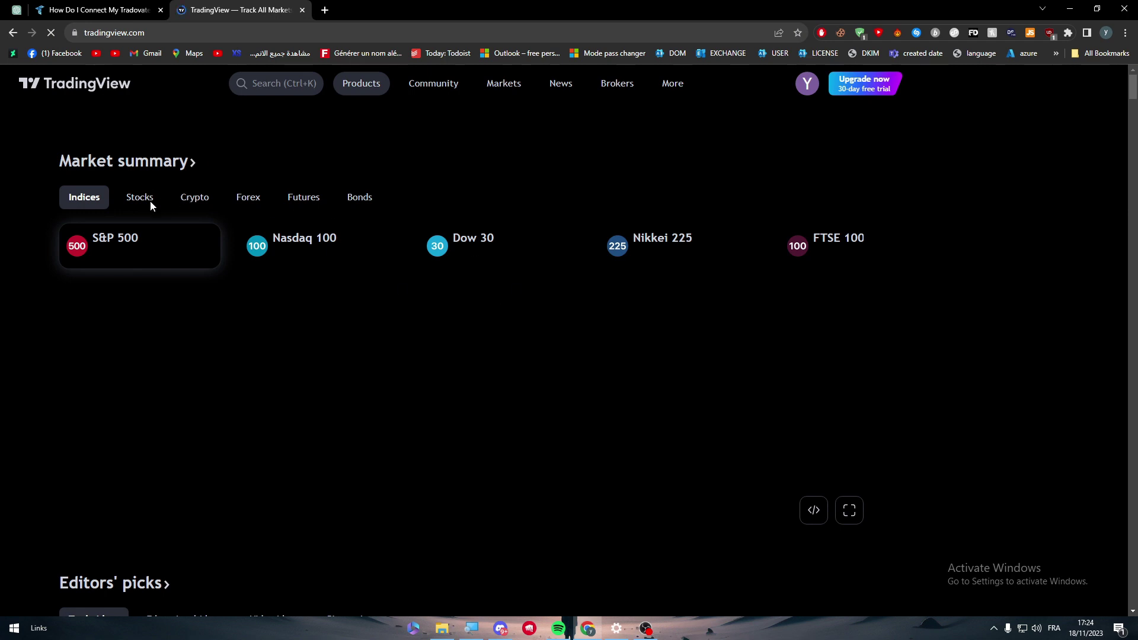
left_click(209, 196)
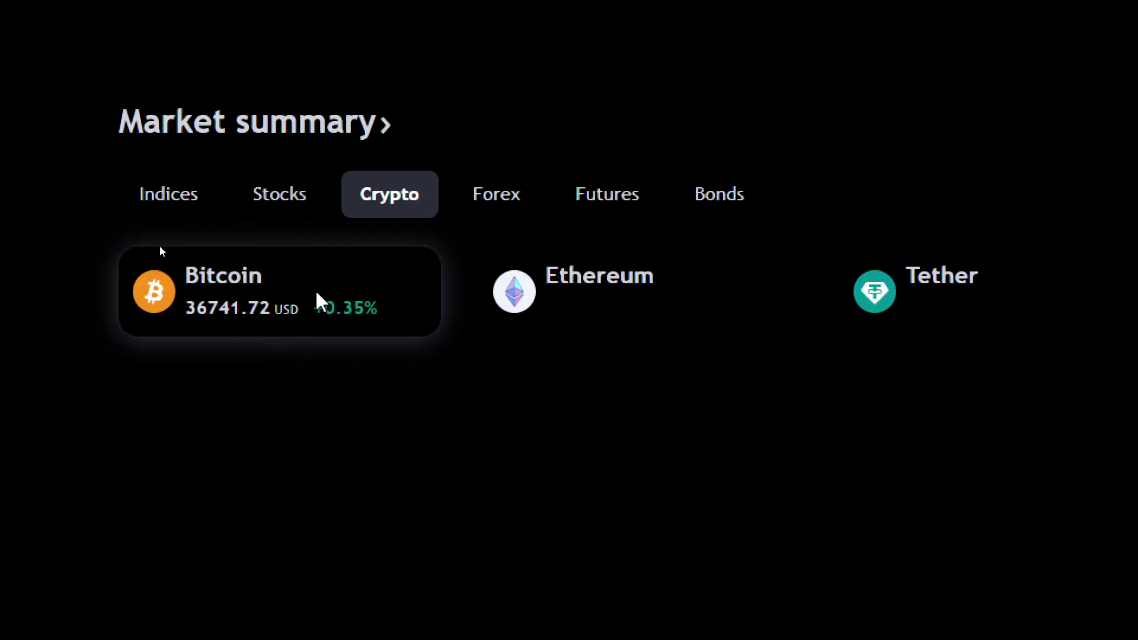
left_click(670, 297)
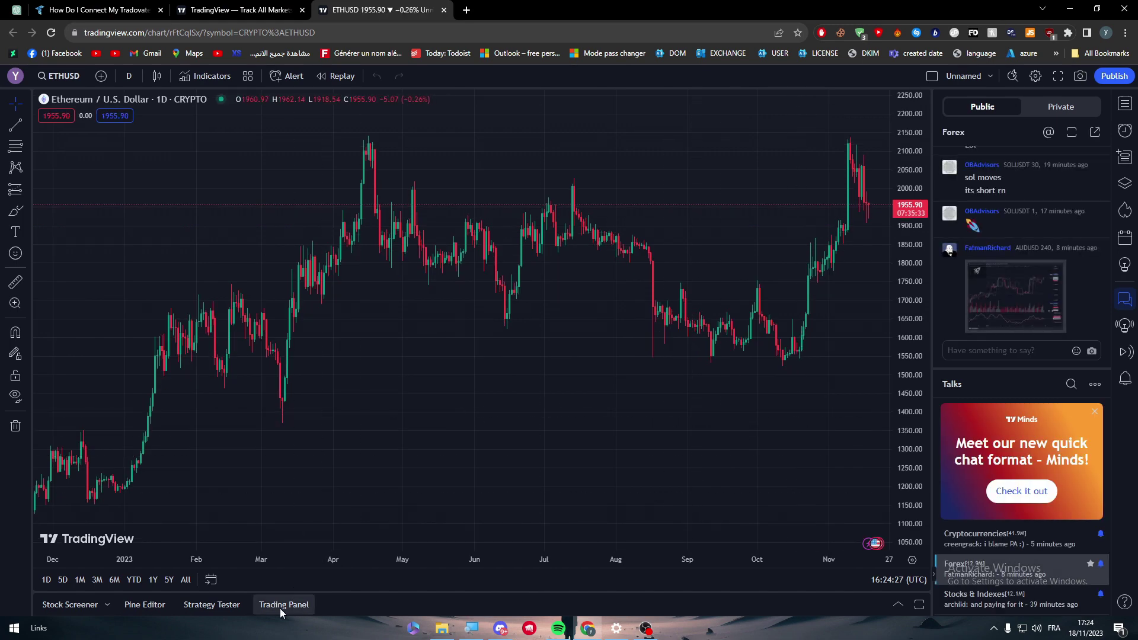
Browse the full broker list in TradingView's Trading Panel, then switch back to the Tradovate help tab
left_click(281, 606)
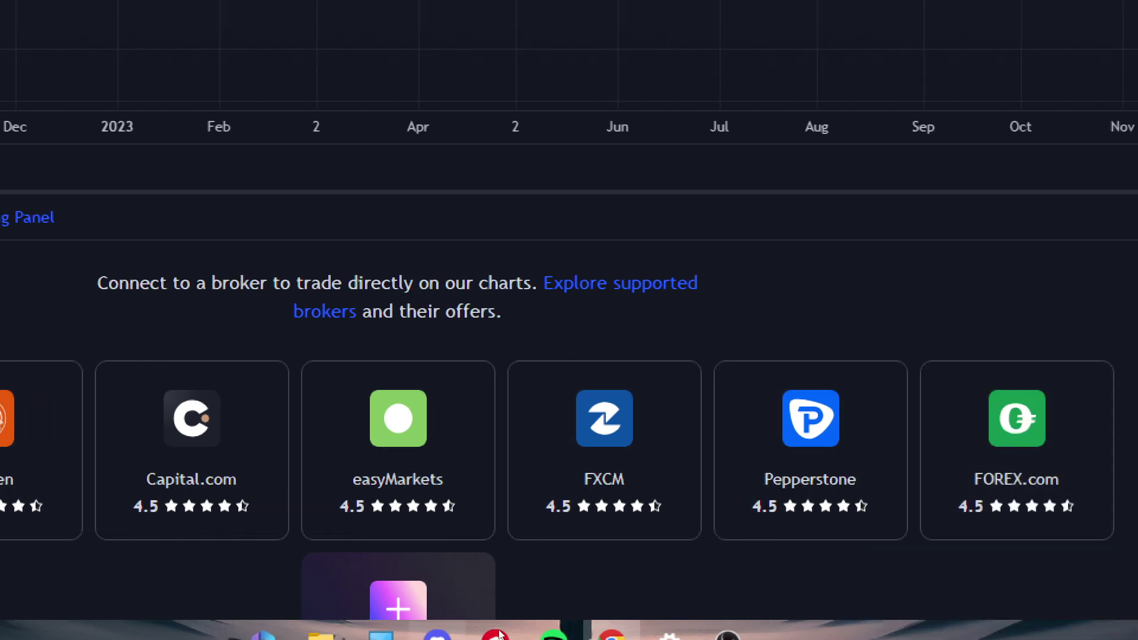
left_click(371, 581)
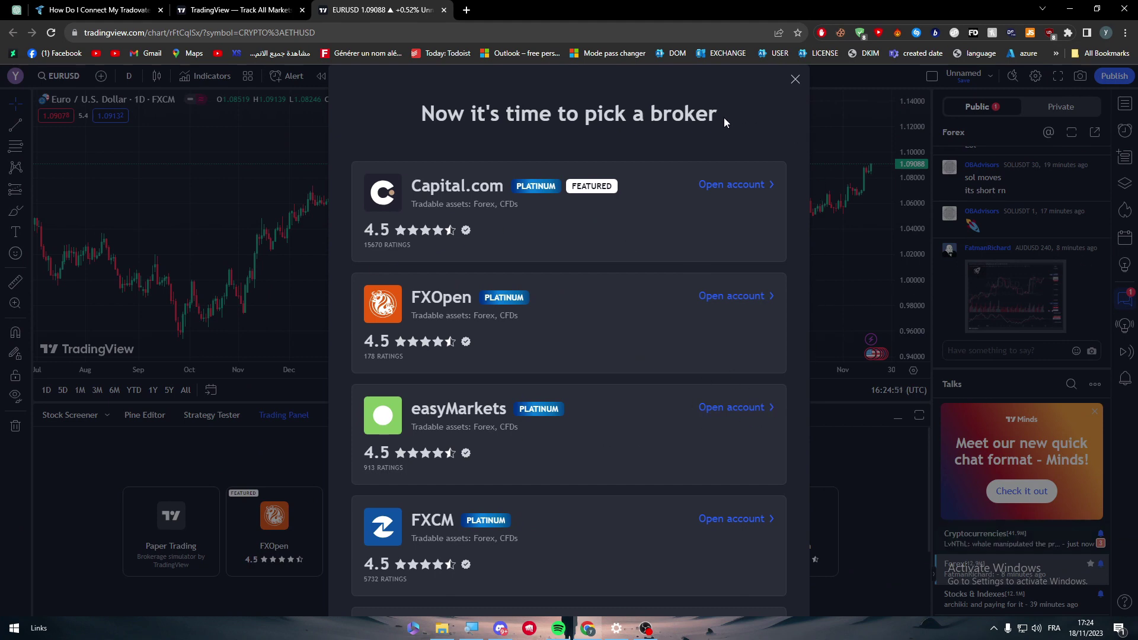
left_click(793, 79)
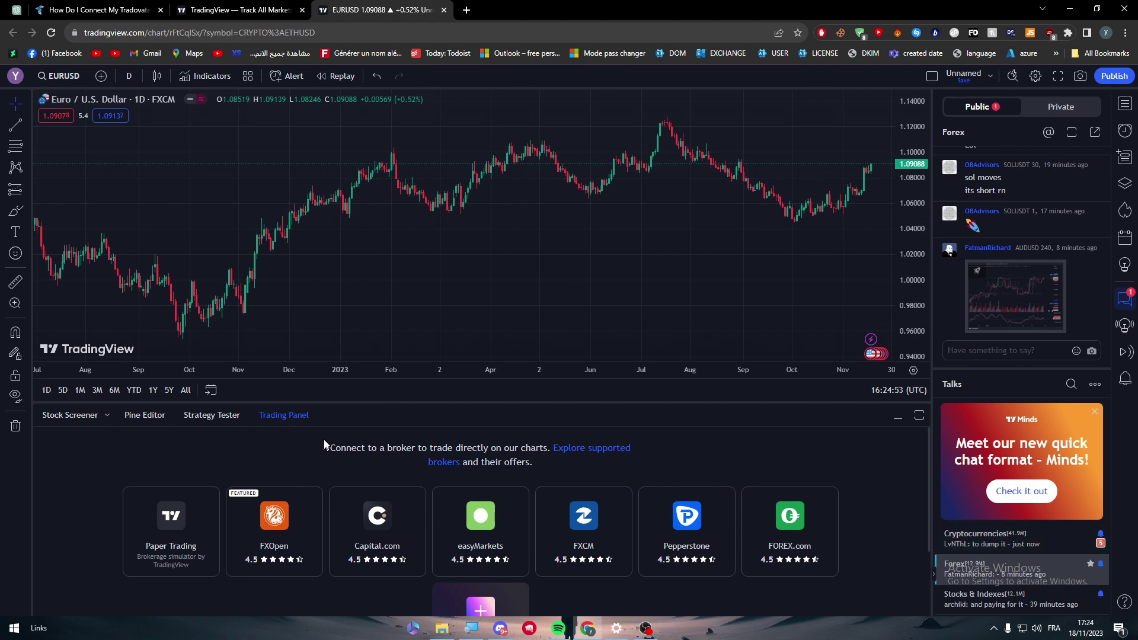
left_click(220, 4)
left_click(128, 7)
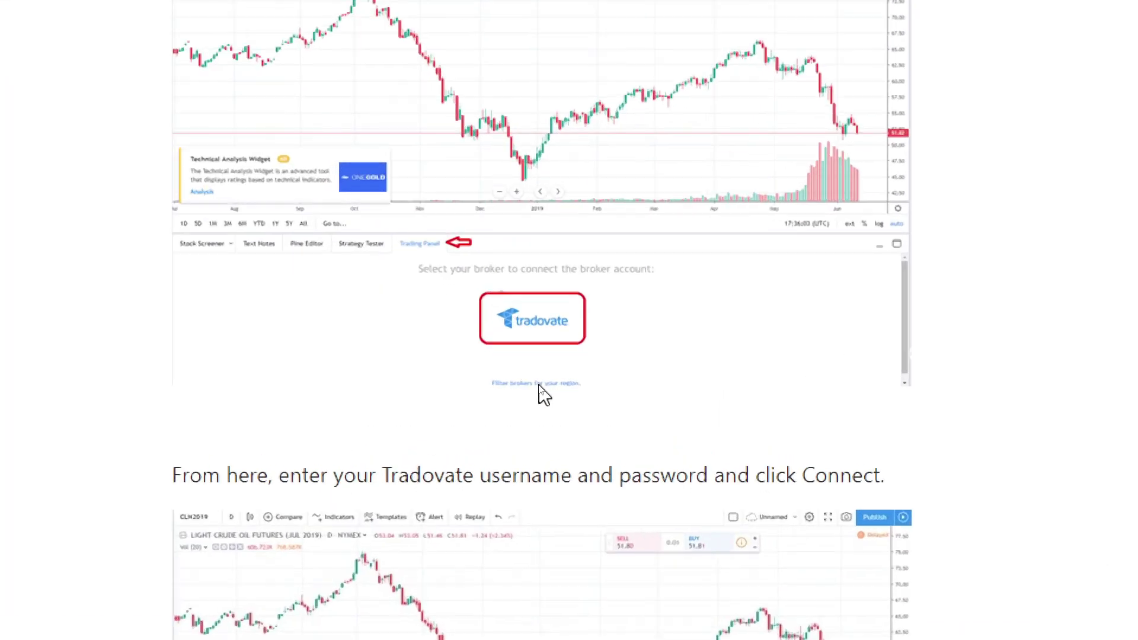
Scroll through the remaining connection steps, then back up to the article's title
scroll(832, 325, "down", 4)
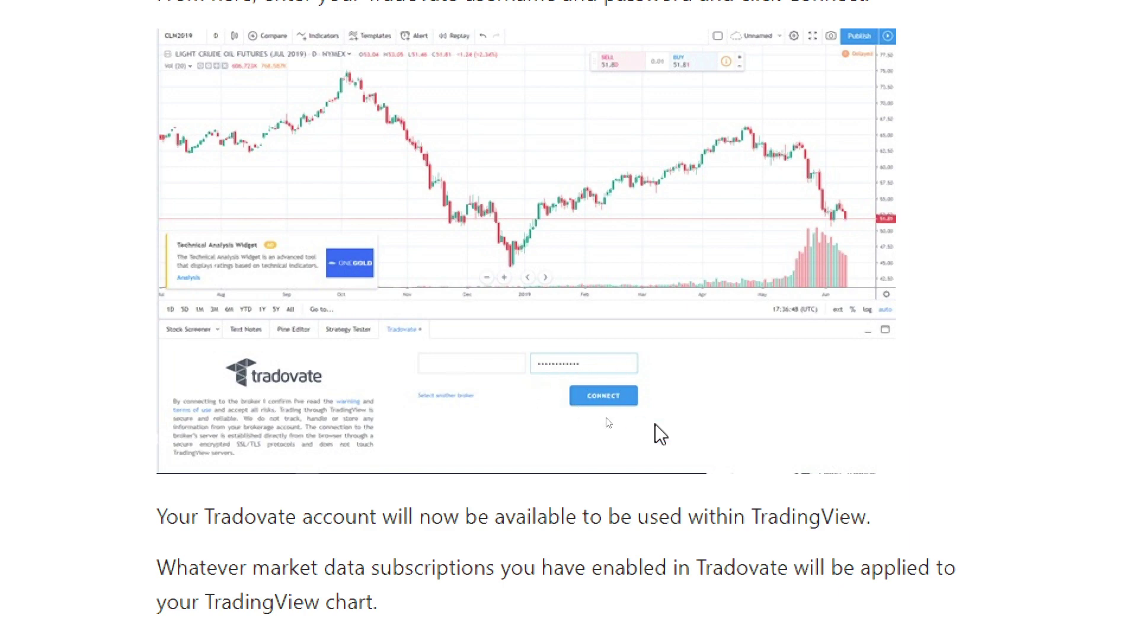
scroll(308, 441, "down", 2)
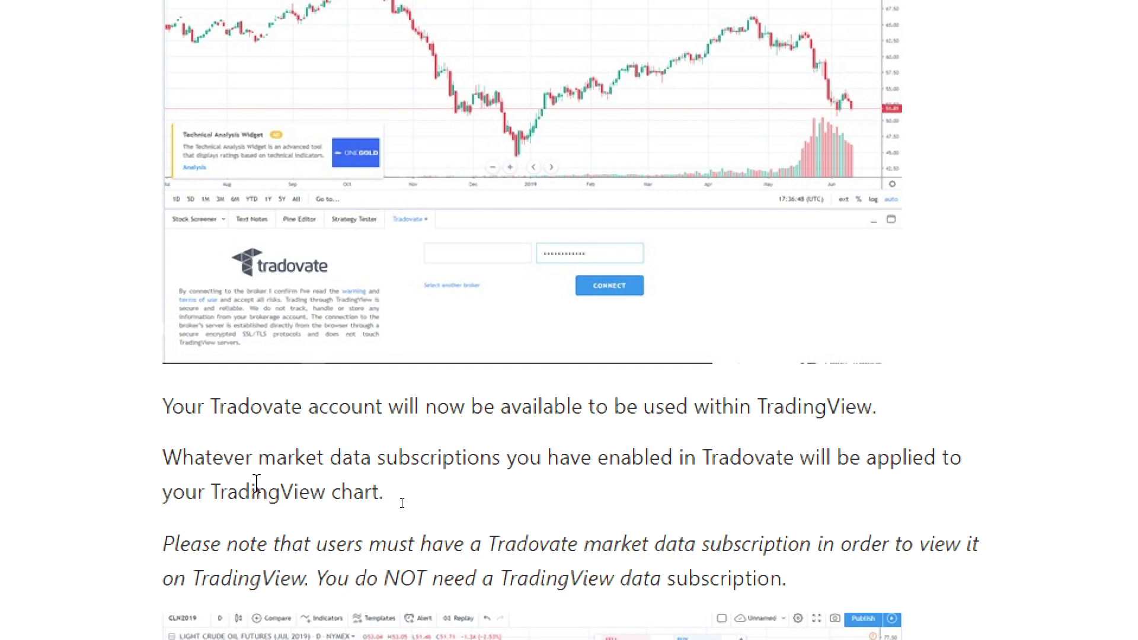
scroll(402, 503, "down", 4)
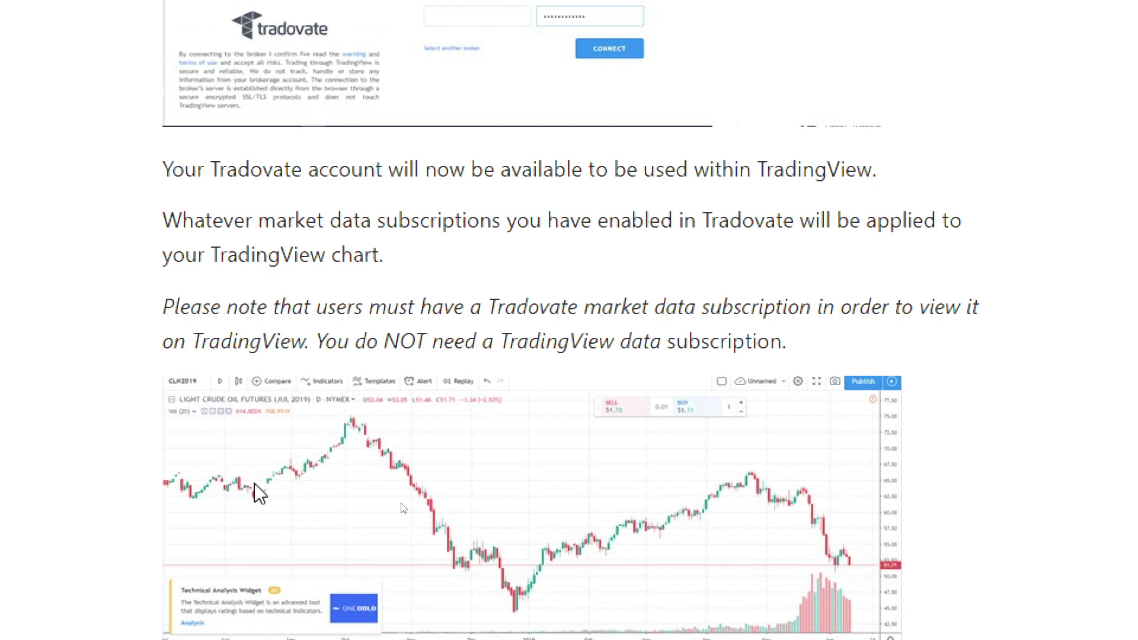
scroll(402, 508, "down", 5)
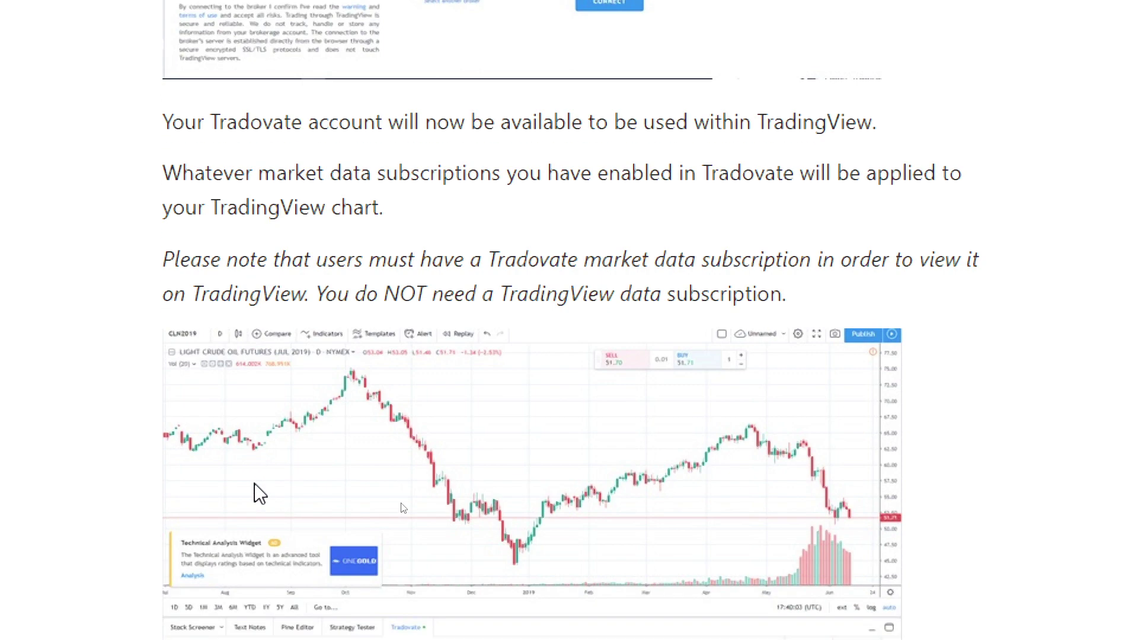
scroll(403, 508, "down", 3)
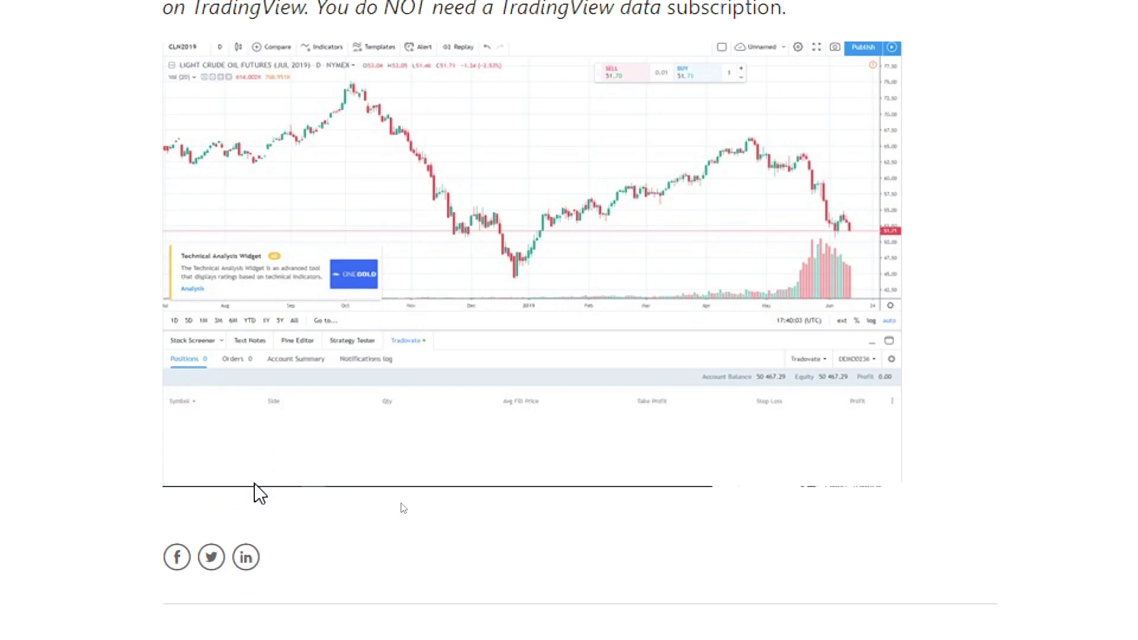
scroll(403, 508, "up", 4)
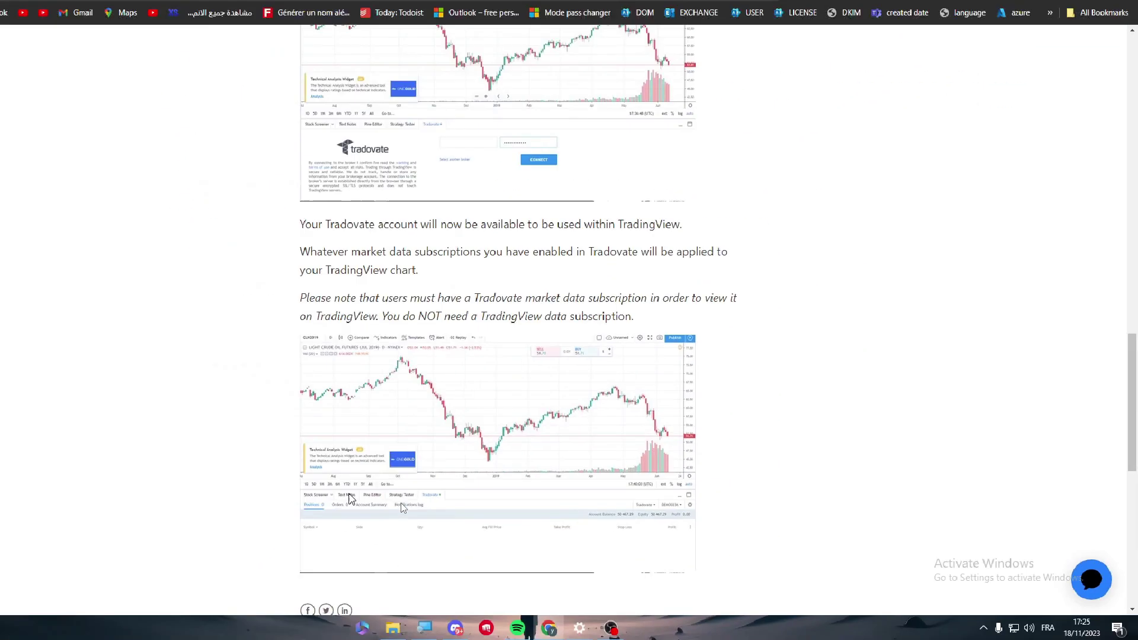
scroll(1135, 401, "up", 20)
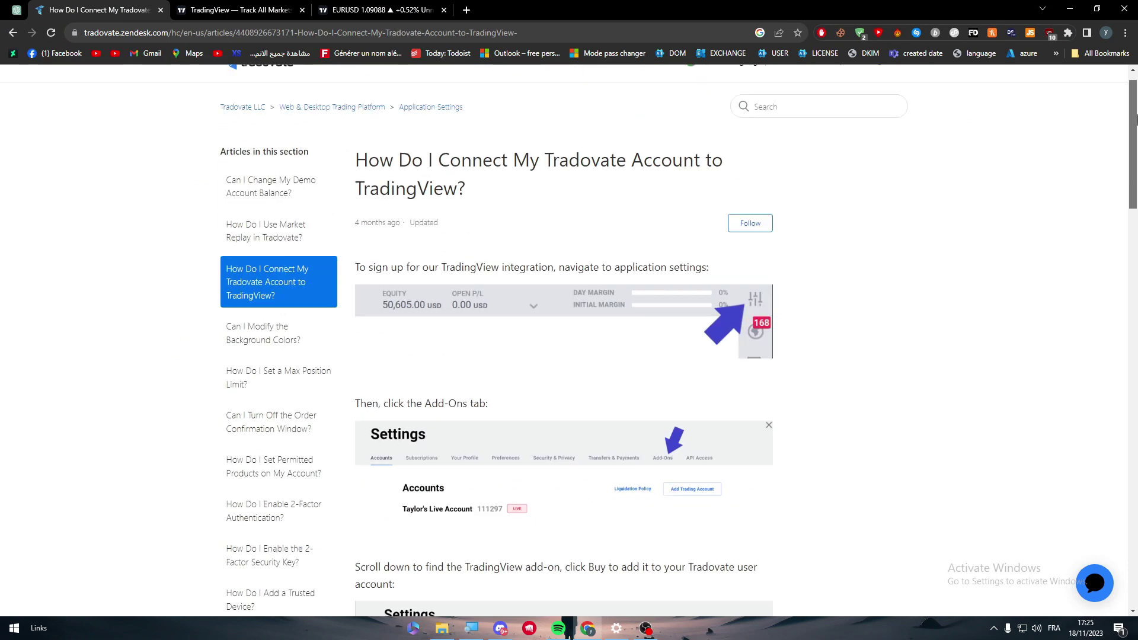
Search Google for 'tradovate' and review the Commission Plans on Tradovate's pricing page
left_click(467, 9)
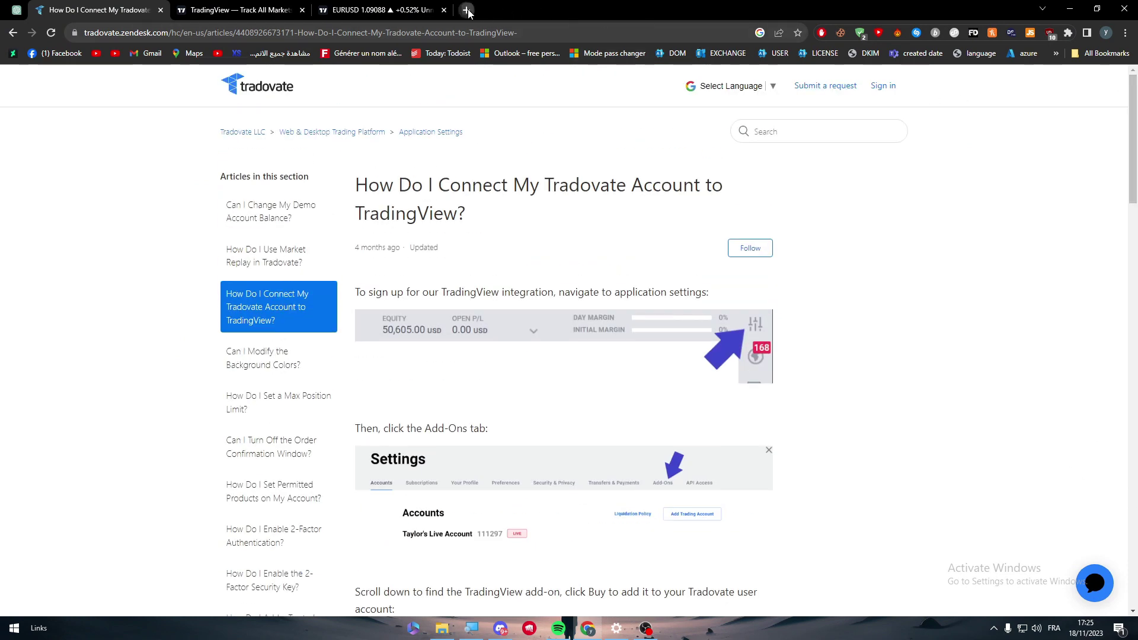
type("tradovate")
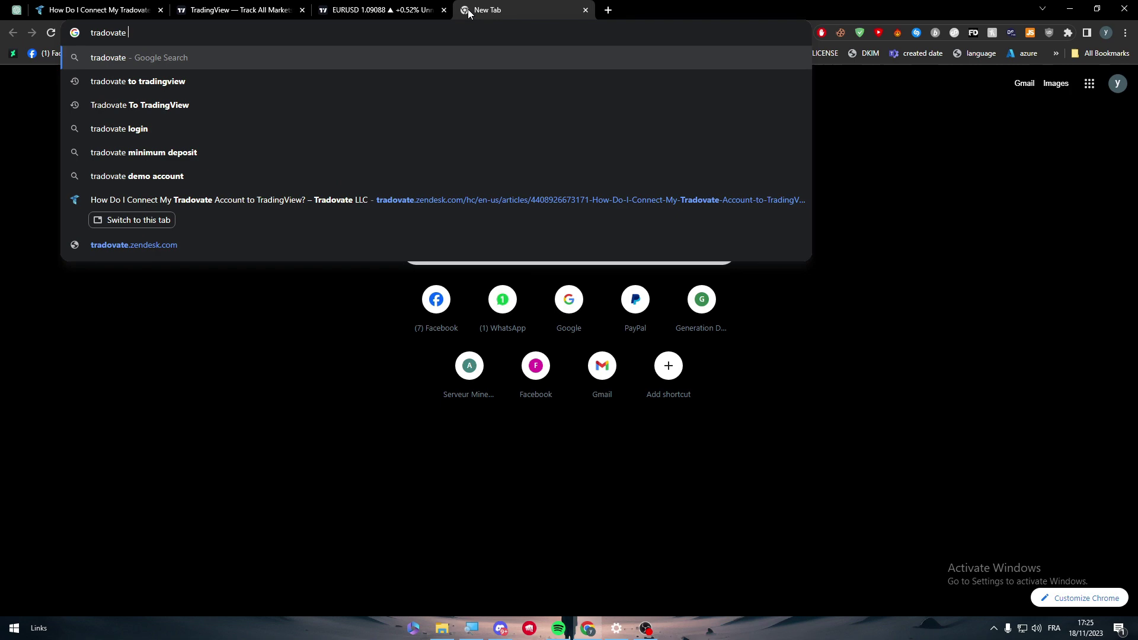
key("Return")
left_click(247, 214)
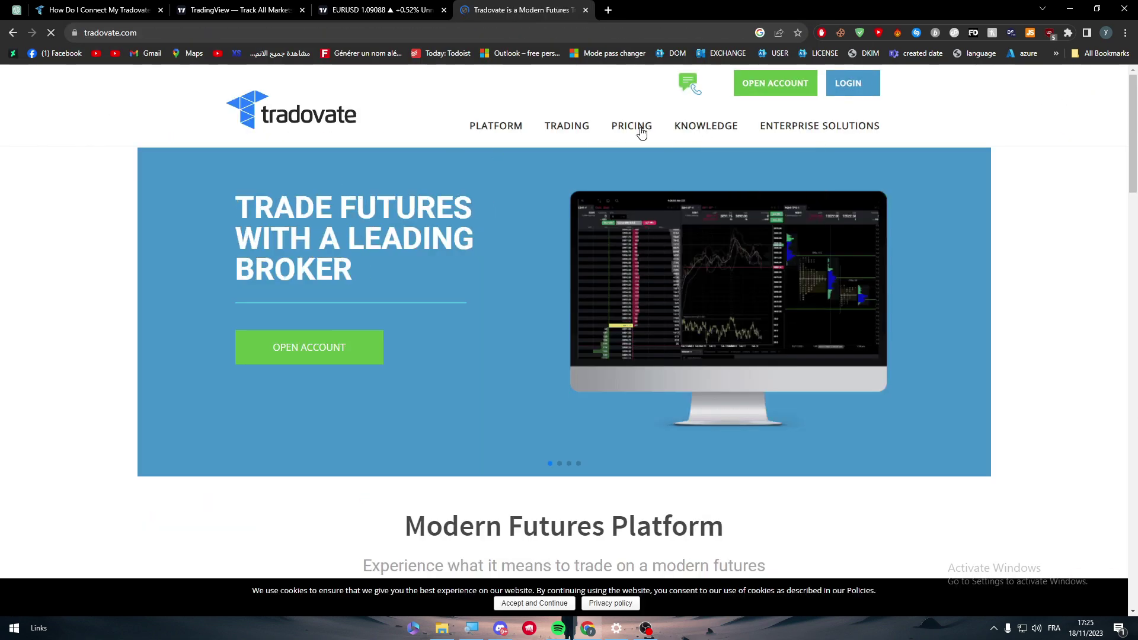
left_click(640, 131)
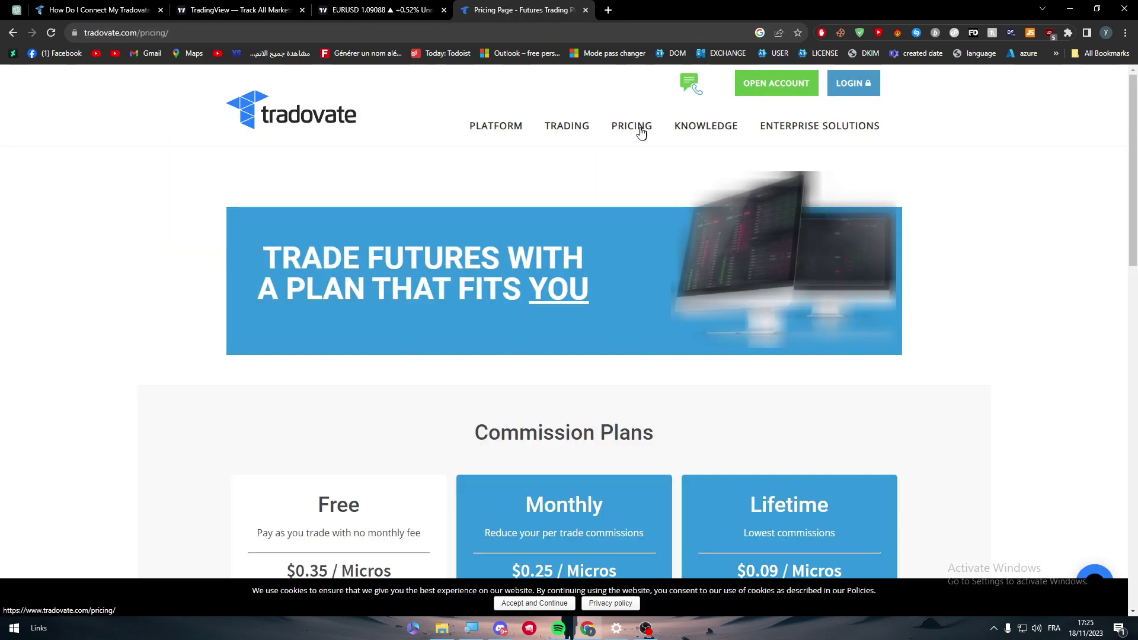
left_click_drag(1135, 211, 1129, 299)
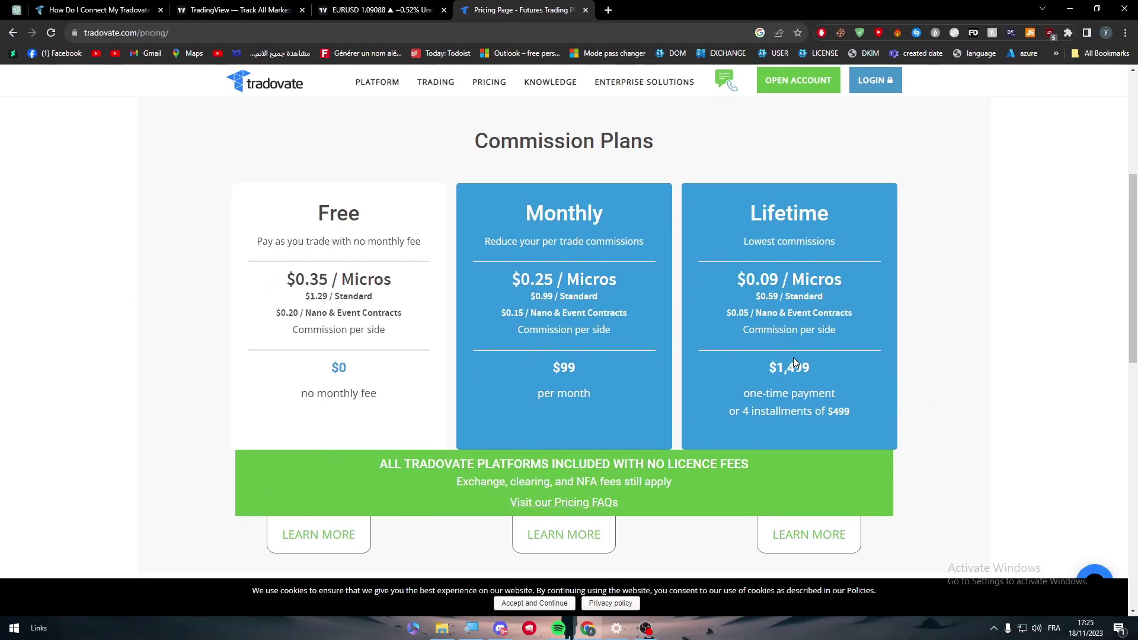
left_click_drag(1129, 216, 1093, 110)
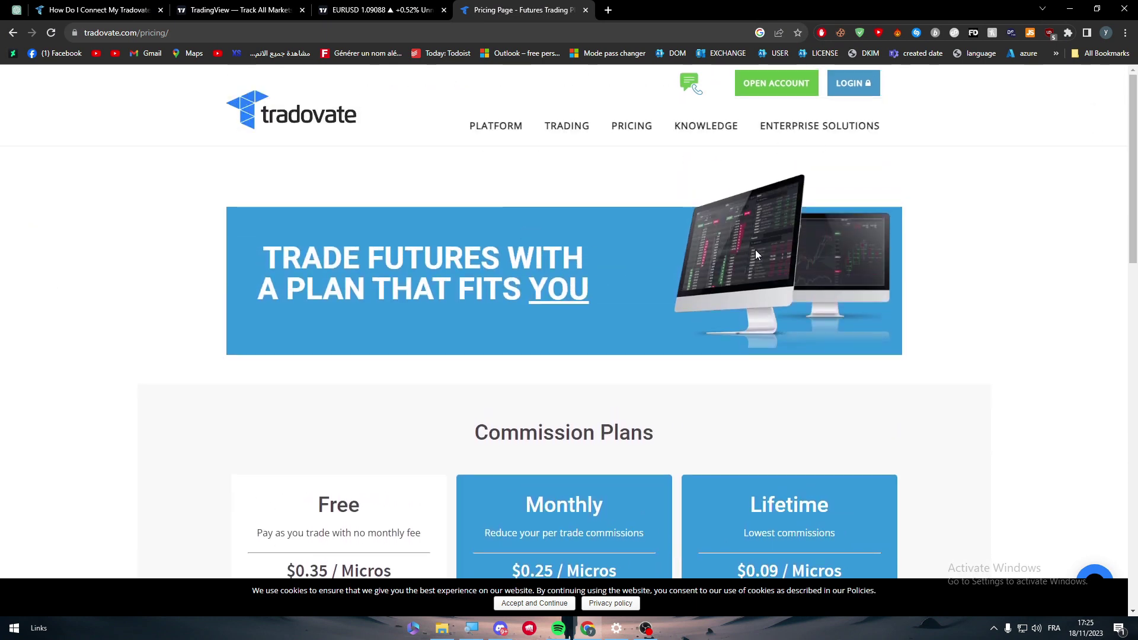
scroll(541, 402, "down", 4)
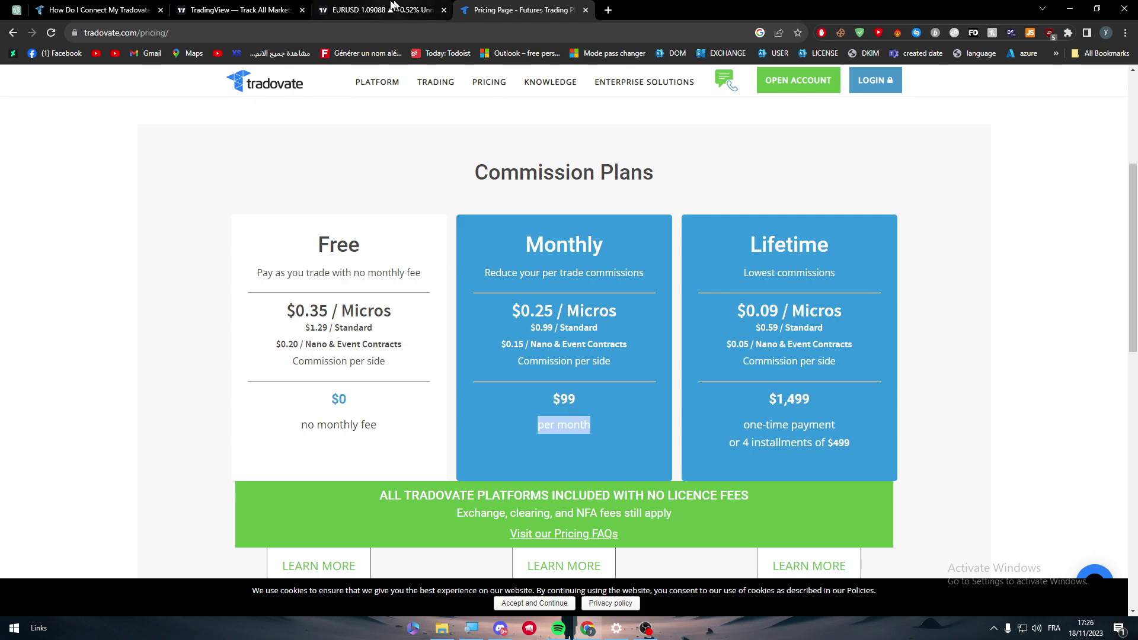
Scroll the help article to its Add-Ons step, then return to the TradingView tab
left_click(97, 10)
left_click_drag(1133, 146, 1136, 261)
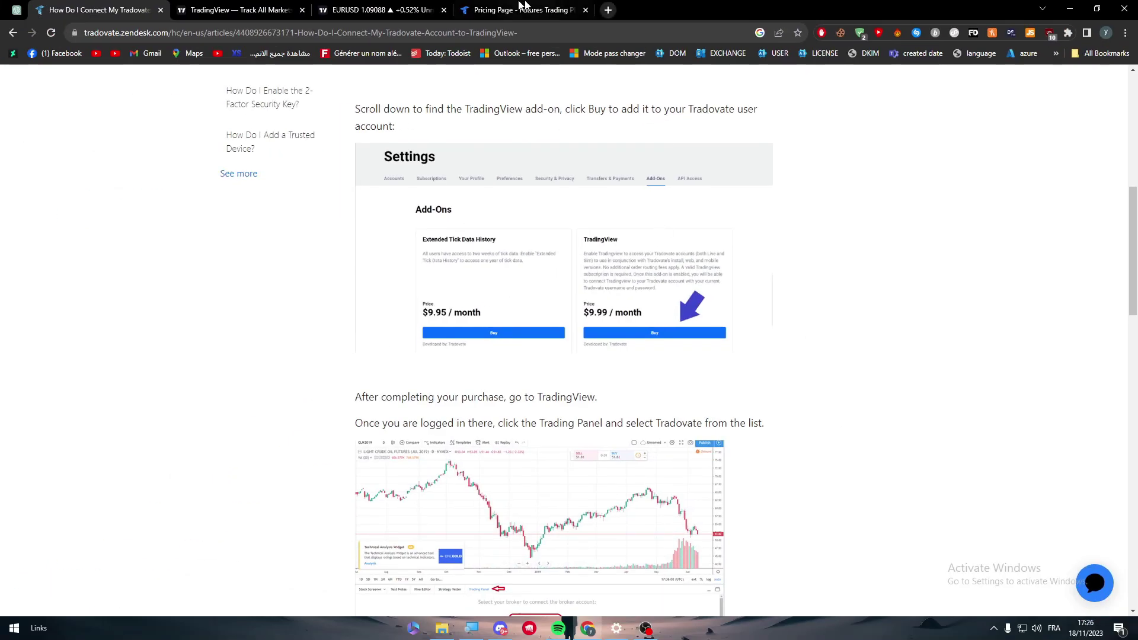
left_click(246, 7)
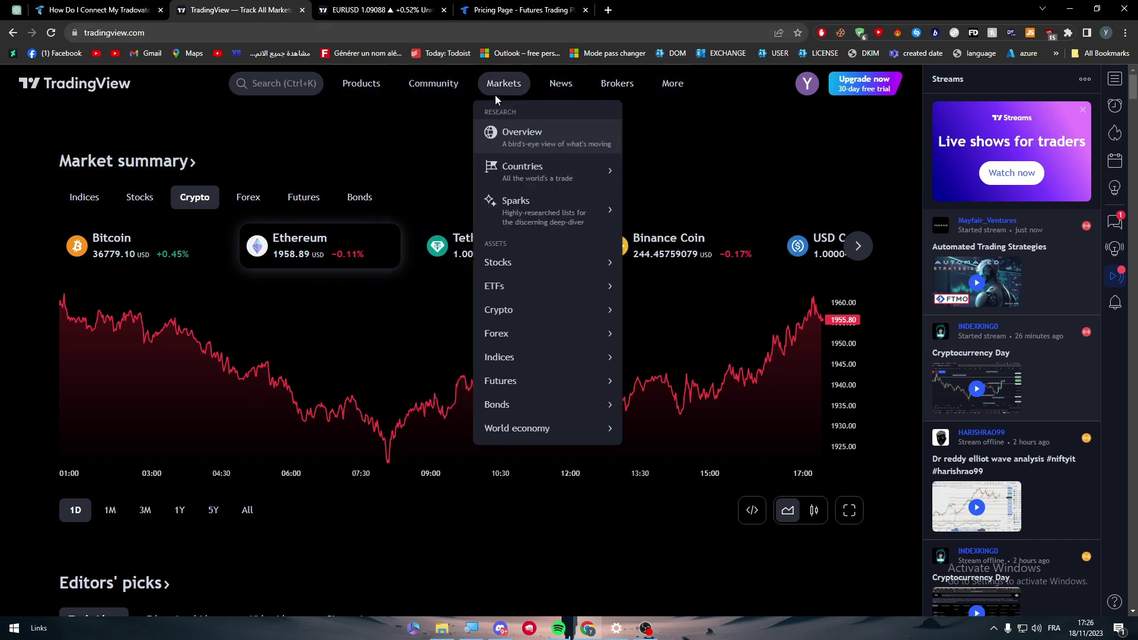
Compare TradingView's Essential ($12.95), Plus ($24.95) and Premium ($49.95) monthly plans, then return to Tradovate pricing
left_click(61, 88)
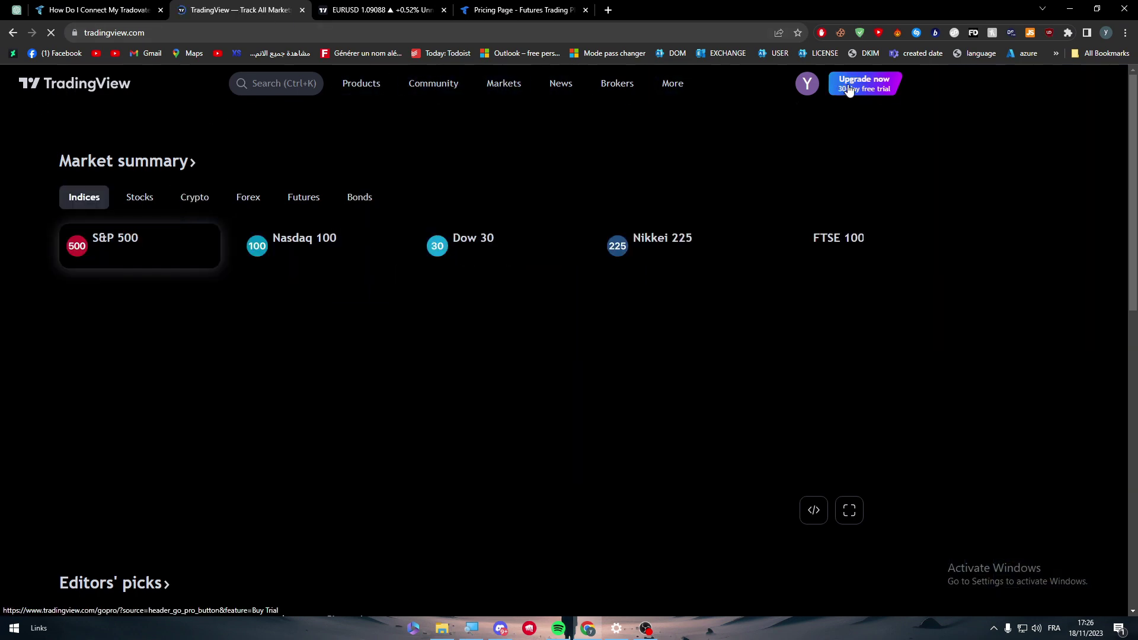
left_click(849, 87)
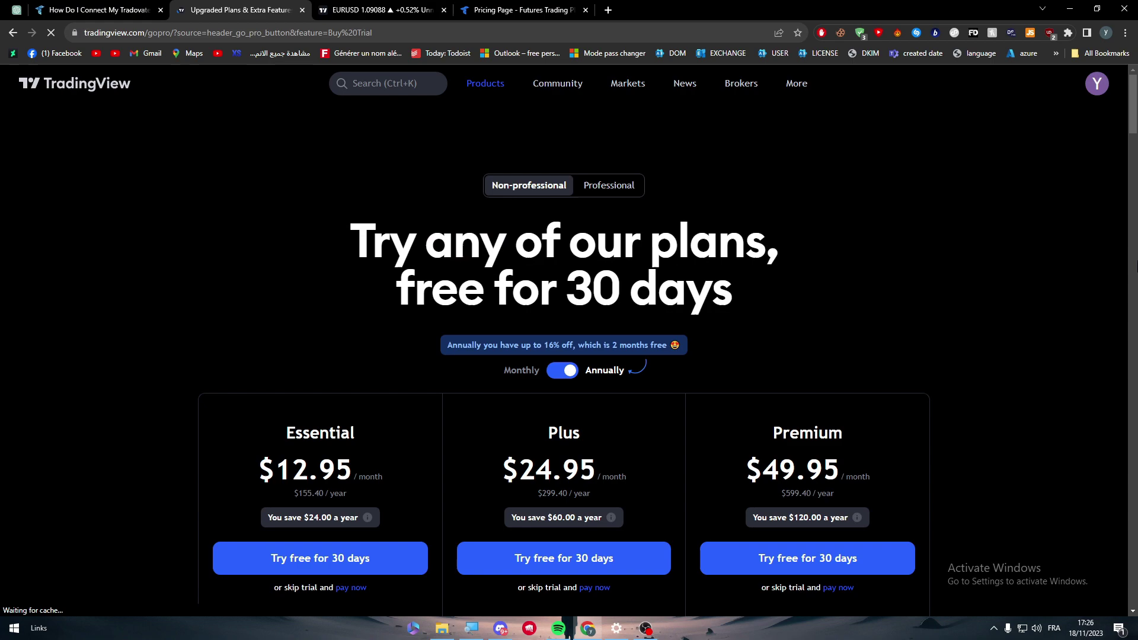
scroll(1134, 267, "down", 15)
scroll(1134, 178, "up", 10)
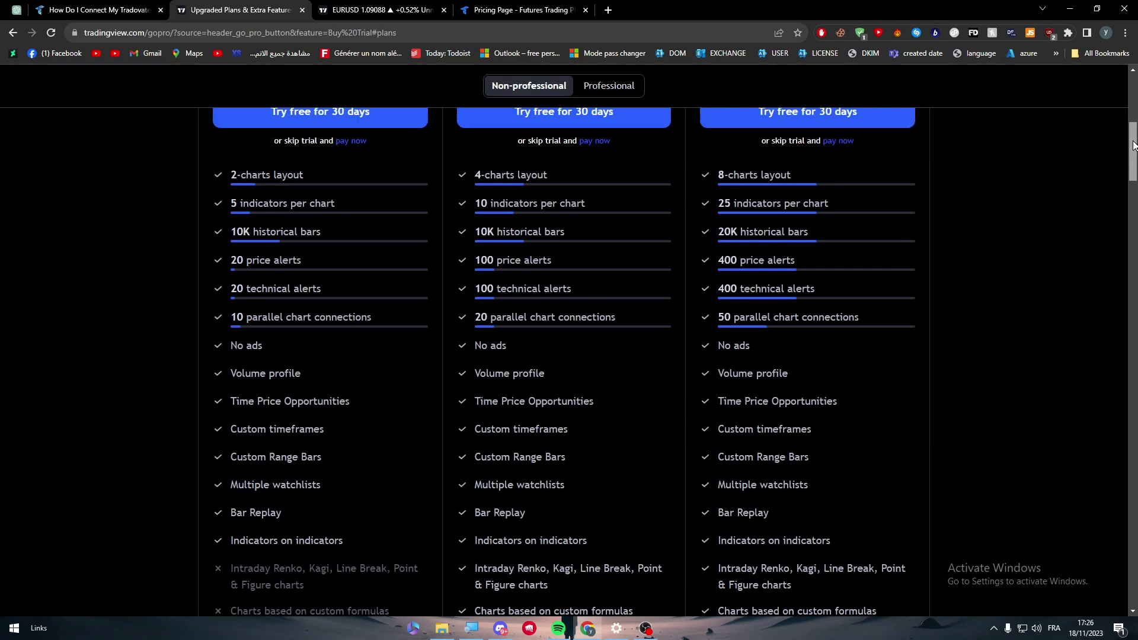
scroll(1134, 145, "up", 3)
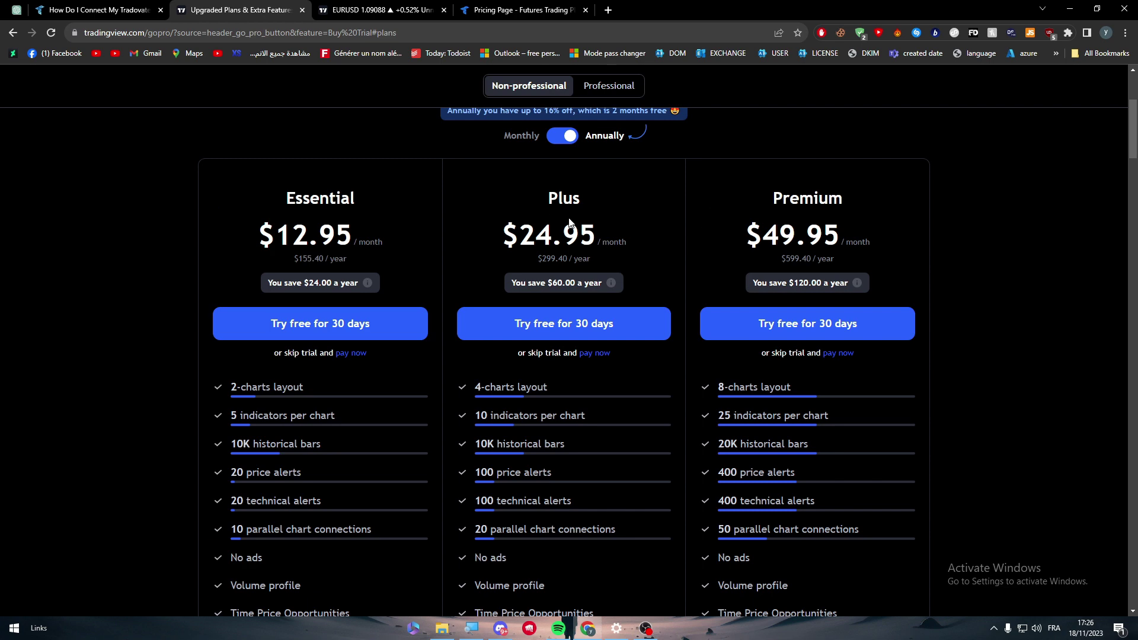
scroll(1136, 141, "up", 3)
left_click(548, 6)
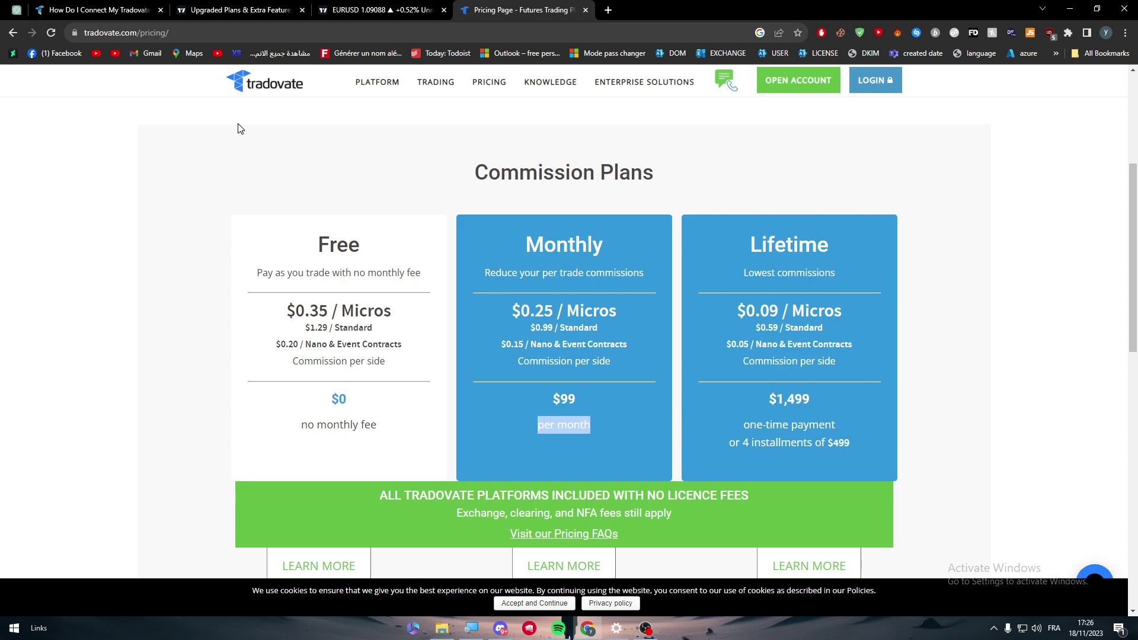
Switch to the connection help article and scroll back to its application-settings opening step
left_click(126, 6)
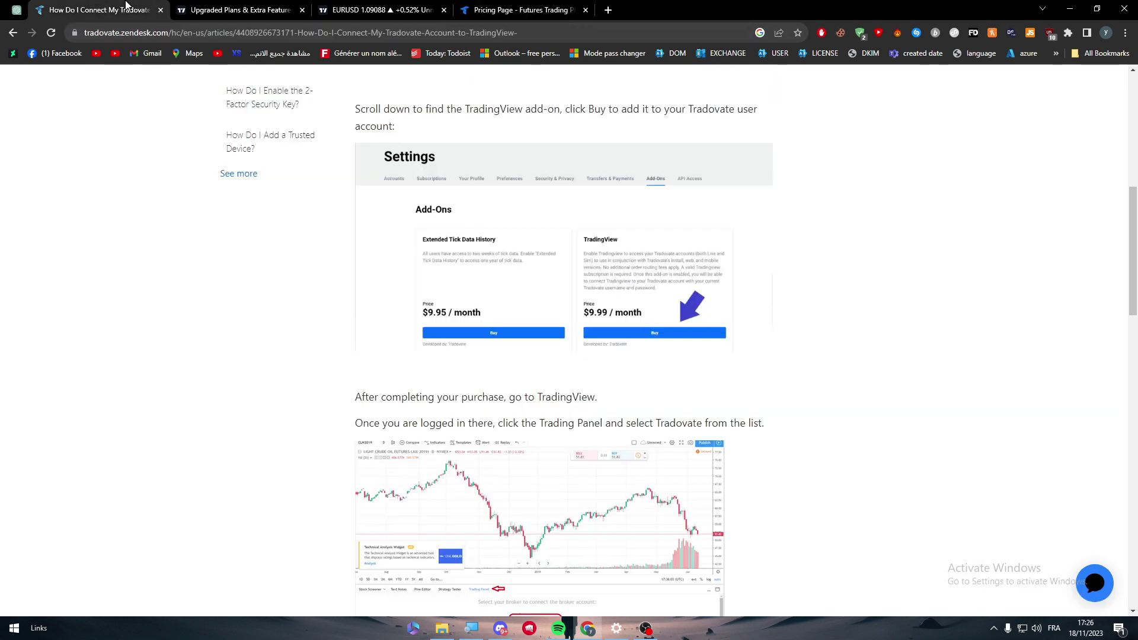
left_click_drag(1132, 249, 1121, 144)
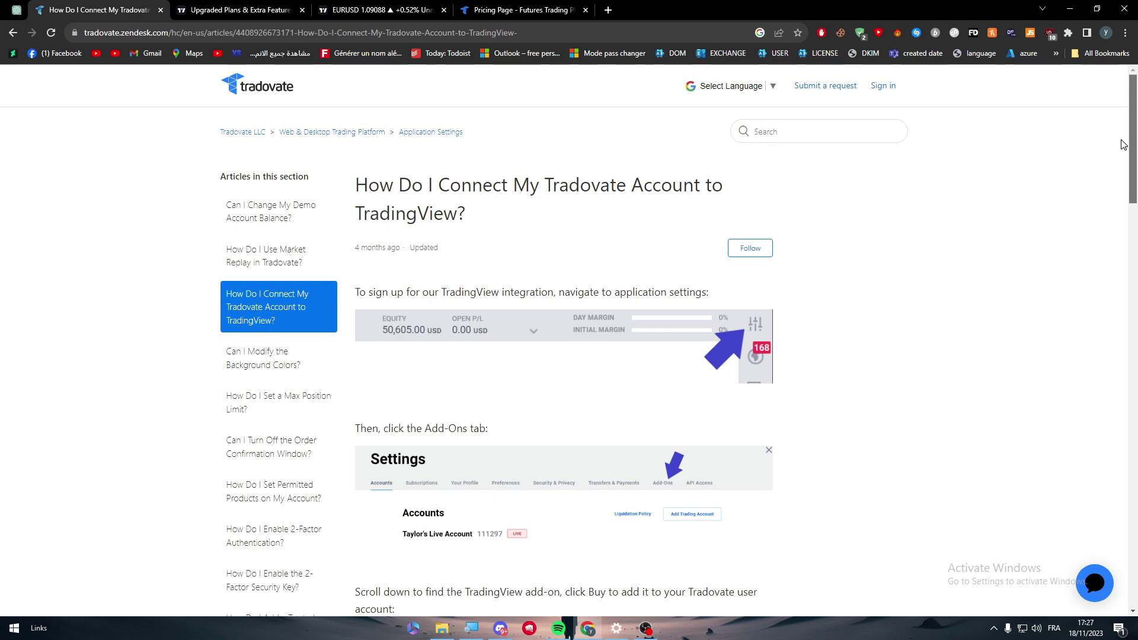
left_click_drag(1122, 144, 1118, 149)
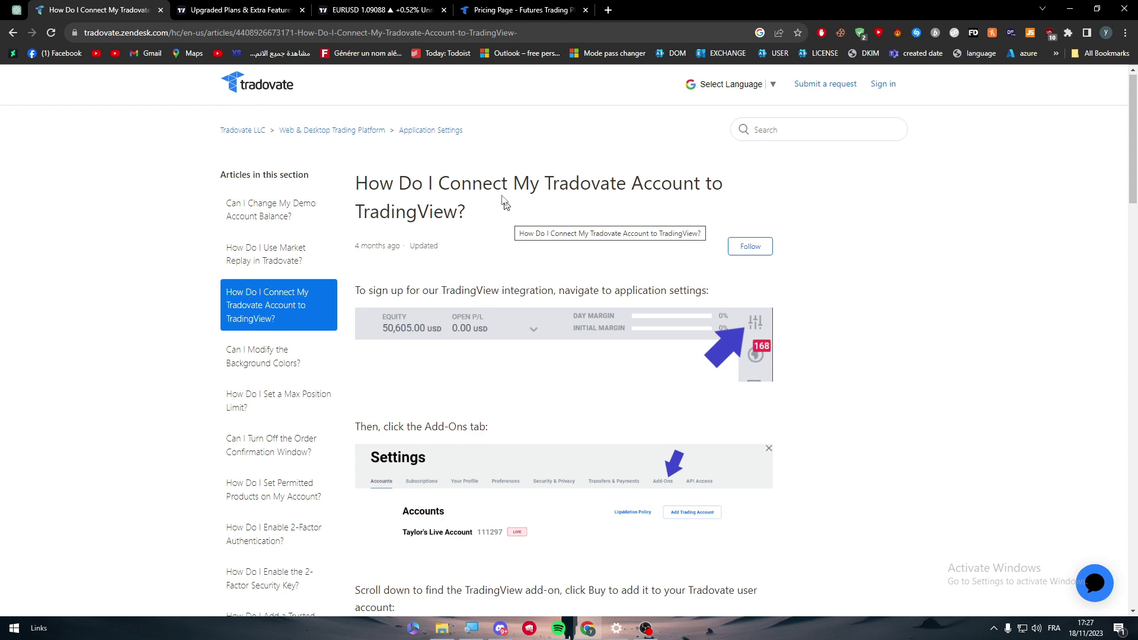
From the Tradovate pricing tab, enter 'tradovate chart' as a new web search
left_click(472, 6)
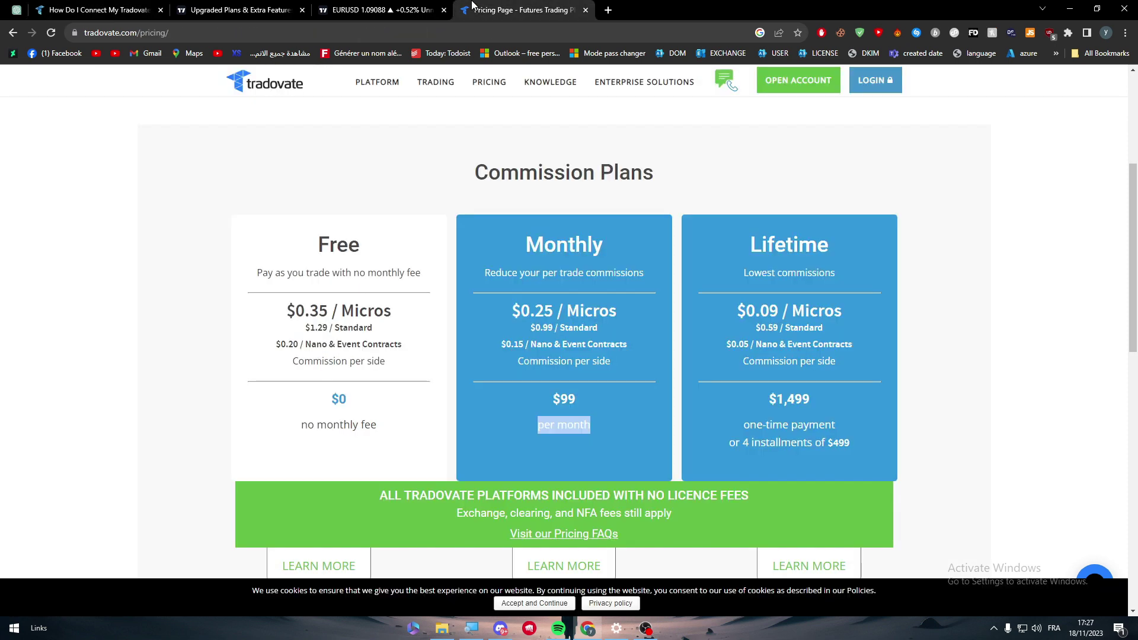
left_click(350, 33)
type("tradovate ")
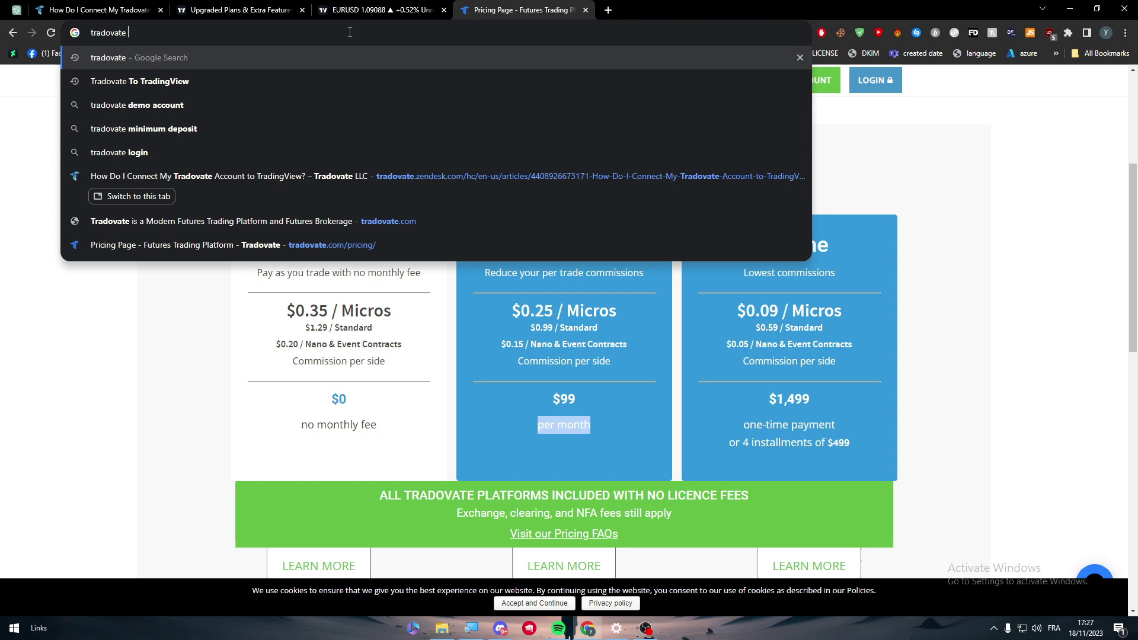
type("chart")
Show image results for 'tradovate chart' and preview the footprint, SIM charting and bid-ask volume screenshots
key("Return")
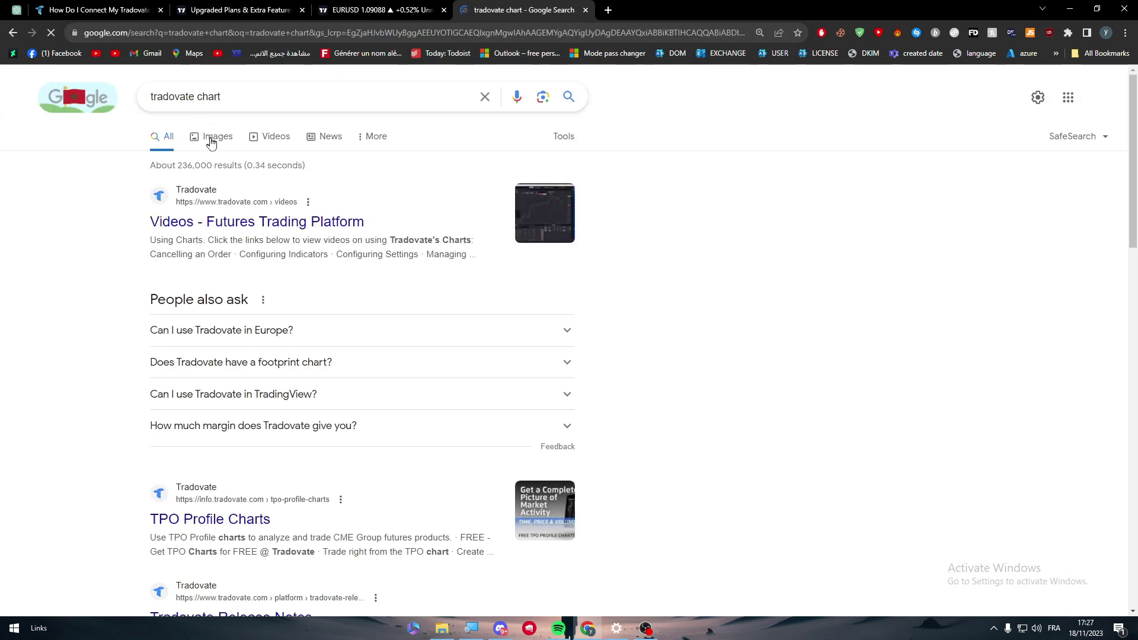
left_click(211, 141)
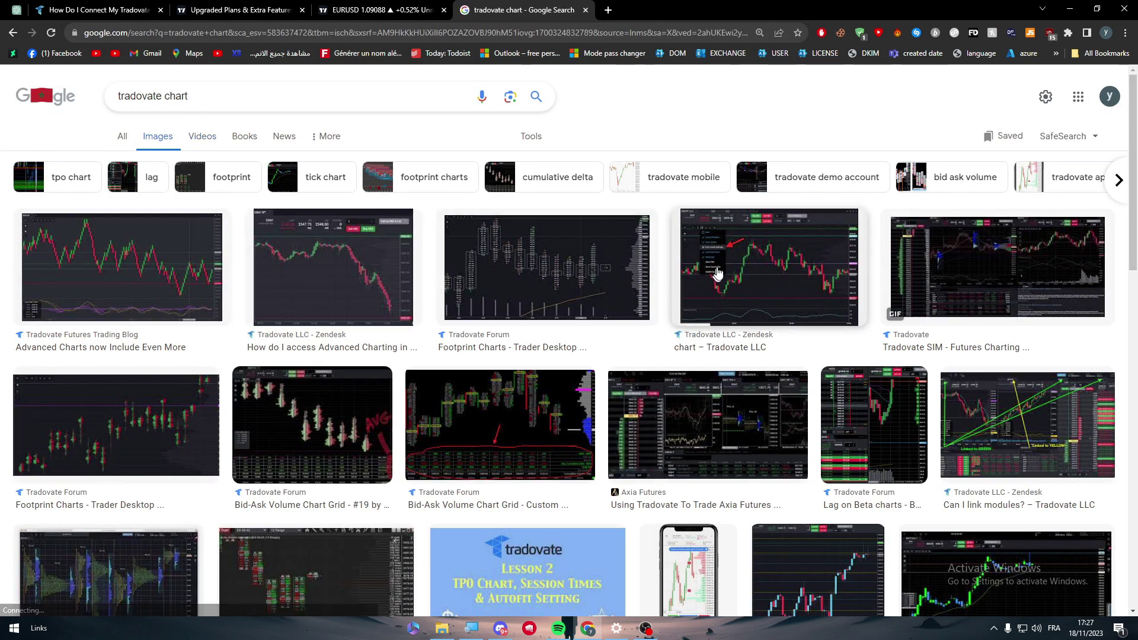
left_click(830, 259)
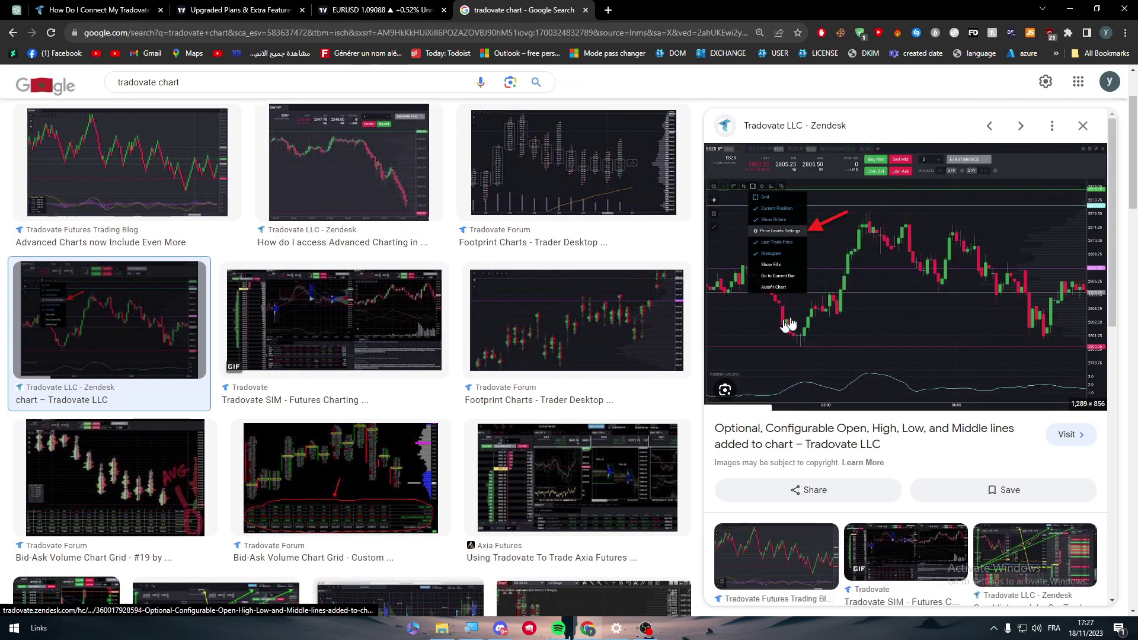
left_click(596, 330)
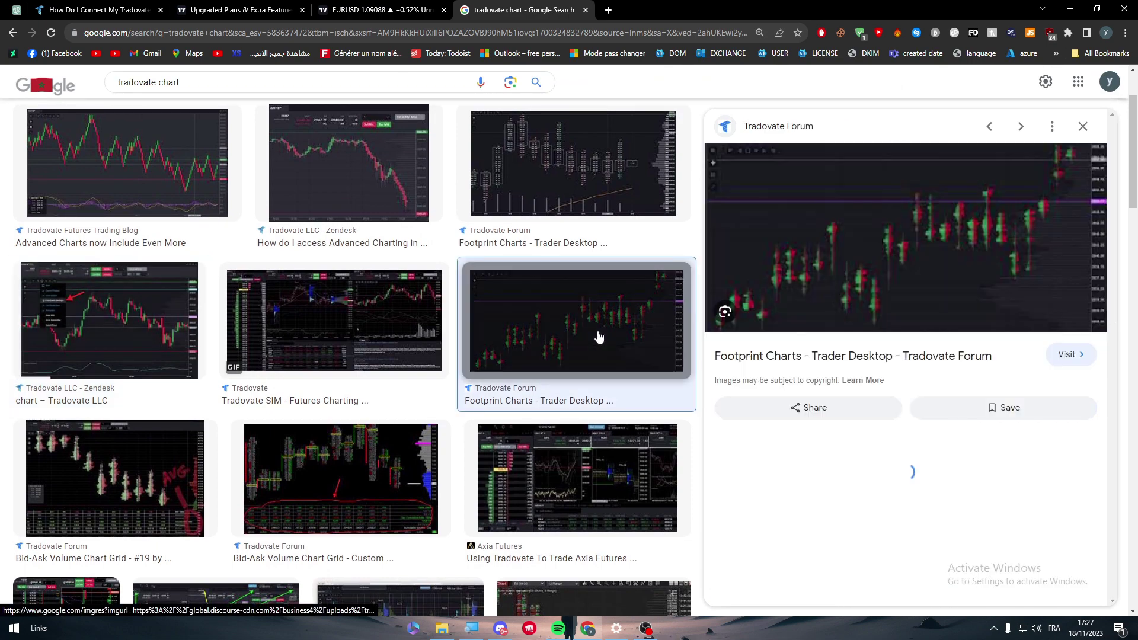
left_click(377, 311)
left_click(645, 450)
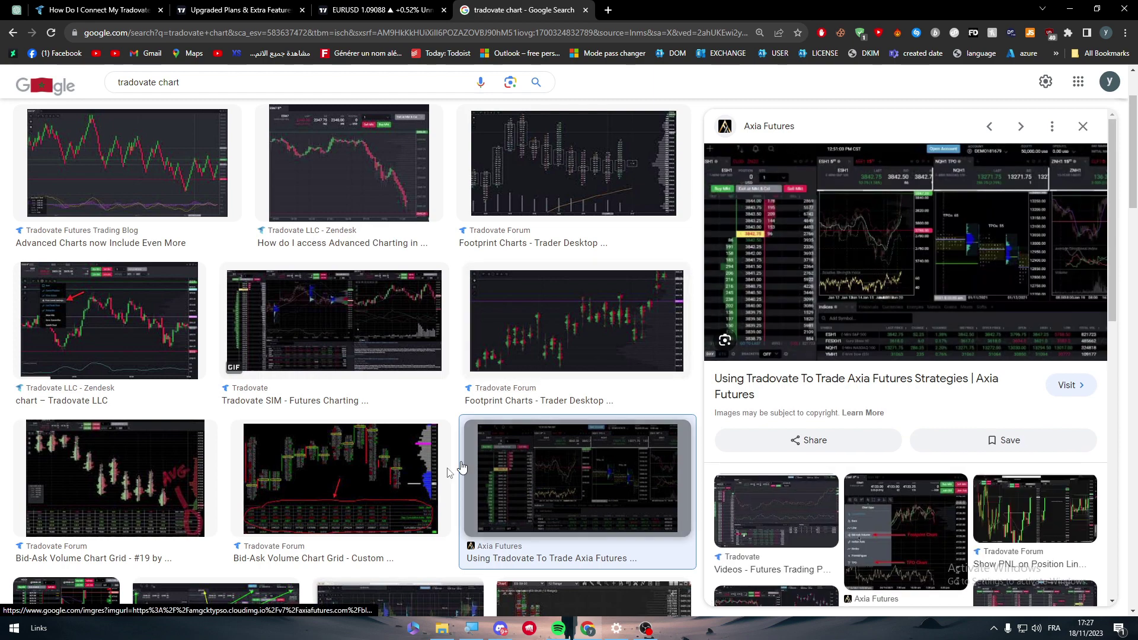
left_click(385, 505)
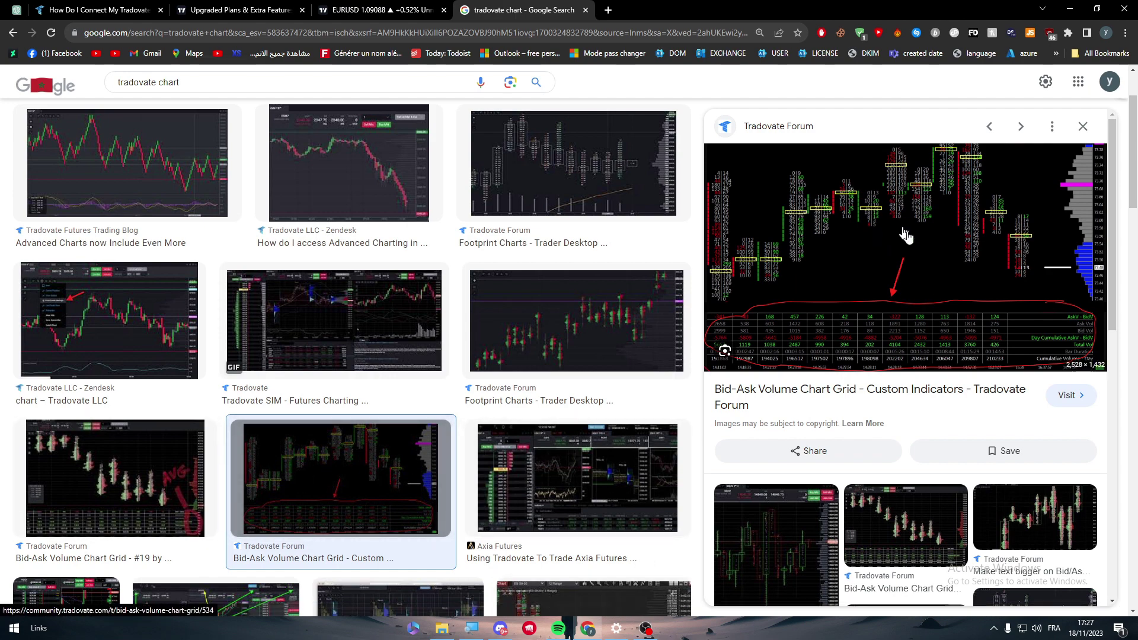
left_click(594, 212)
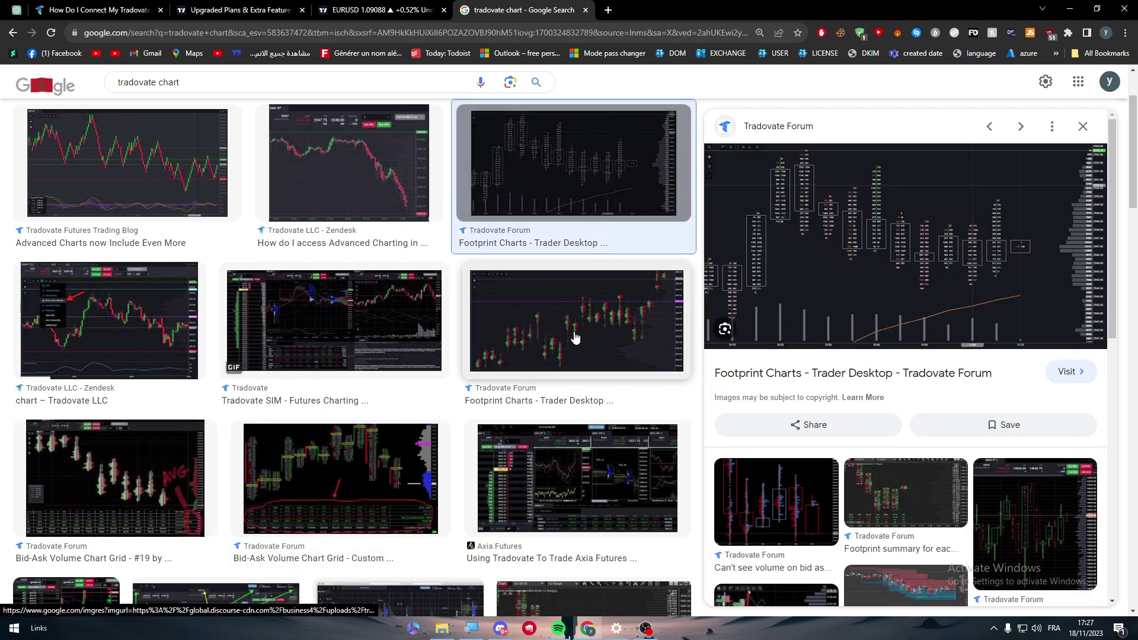
Switch back to the EURUSD daily chart in TradingView and pan to earlier prices
left_click(272, 10)
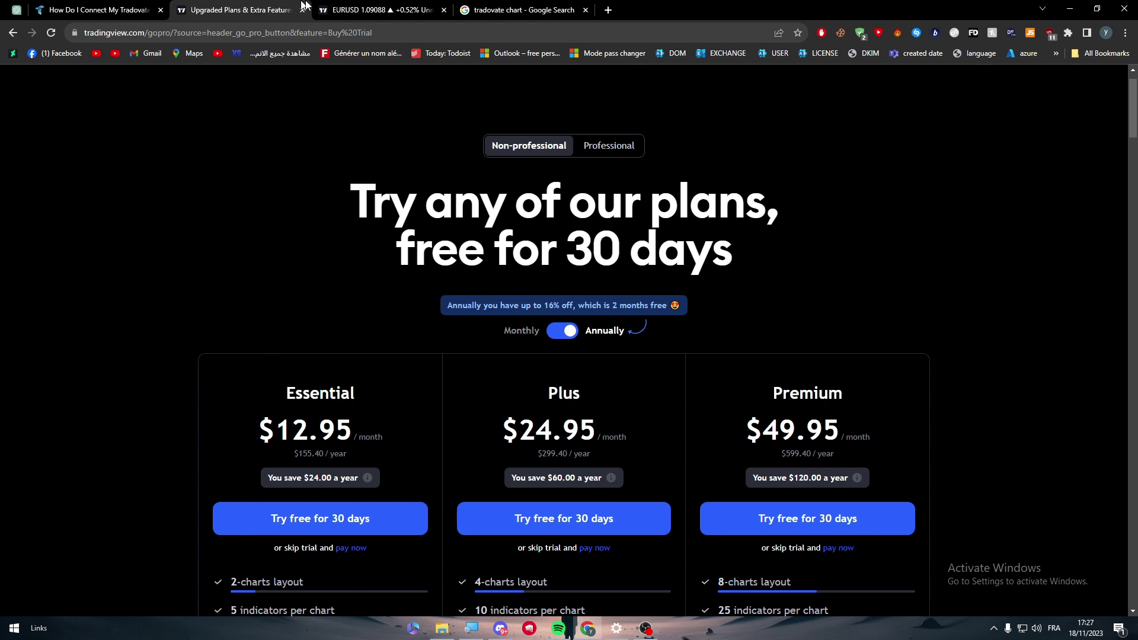
left_click(335, 10)
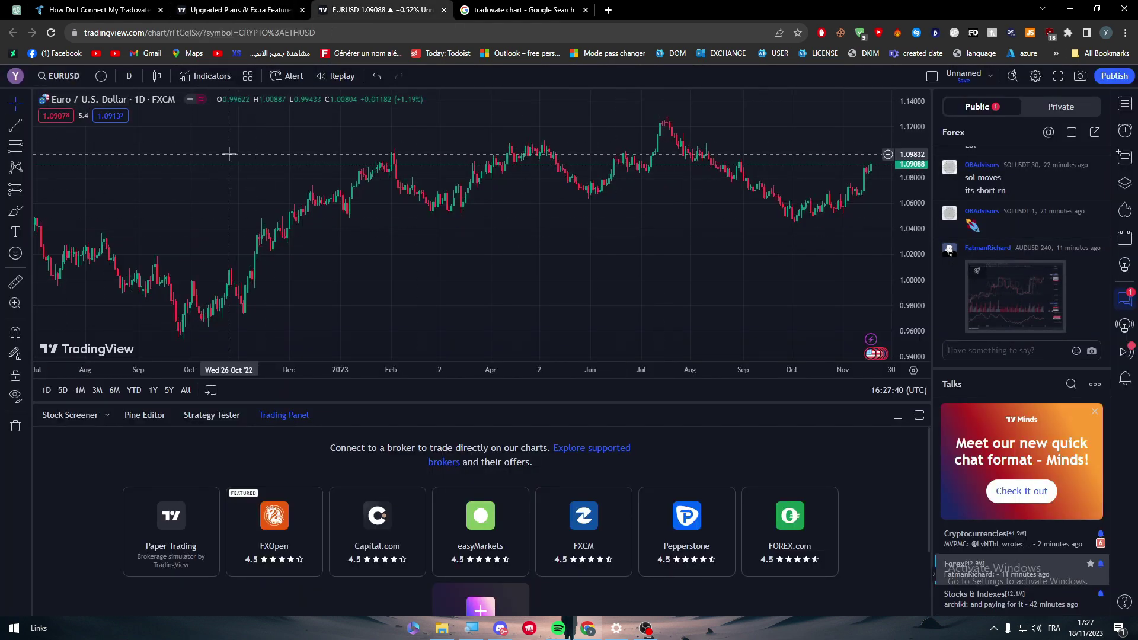
left_click_drag(384, 306, 421, 276)
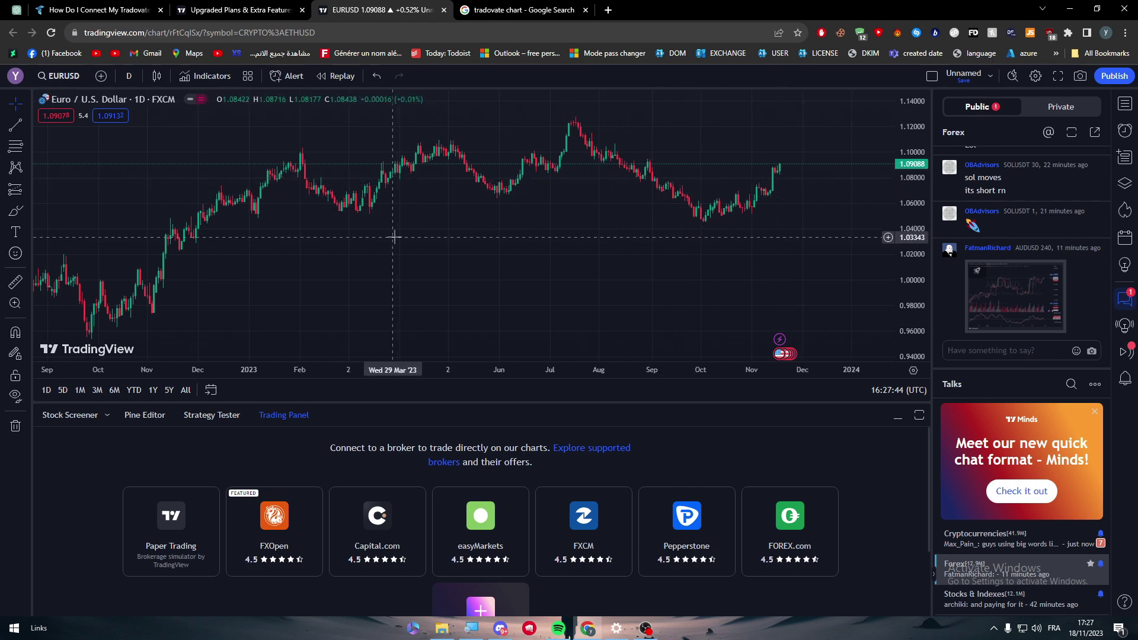
Add the BarUpDn Strategy to the EURUSD chart and pan across its trade labels
left_click(208, 75)
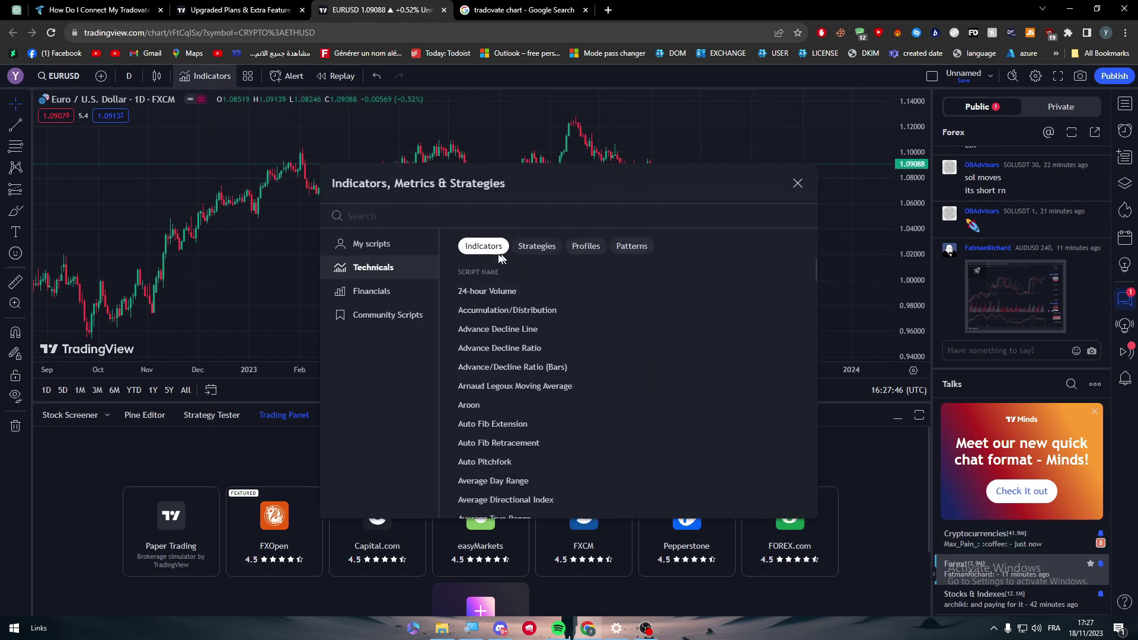
left_click_drag(816, 267, 784, 181)
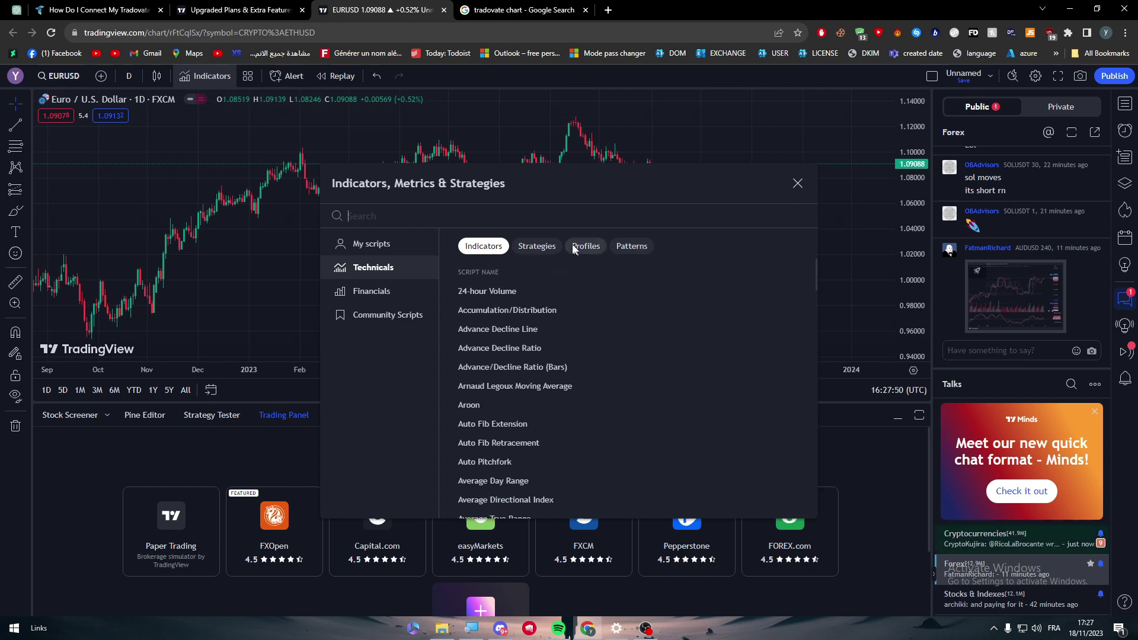
left_click(547, 249)
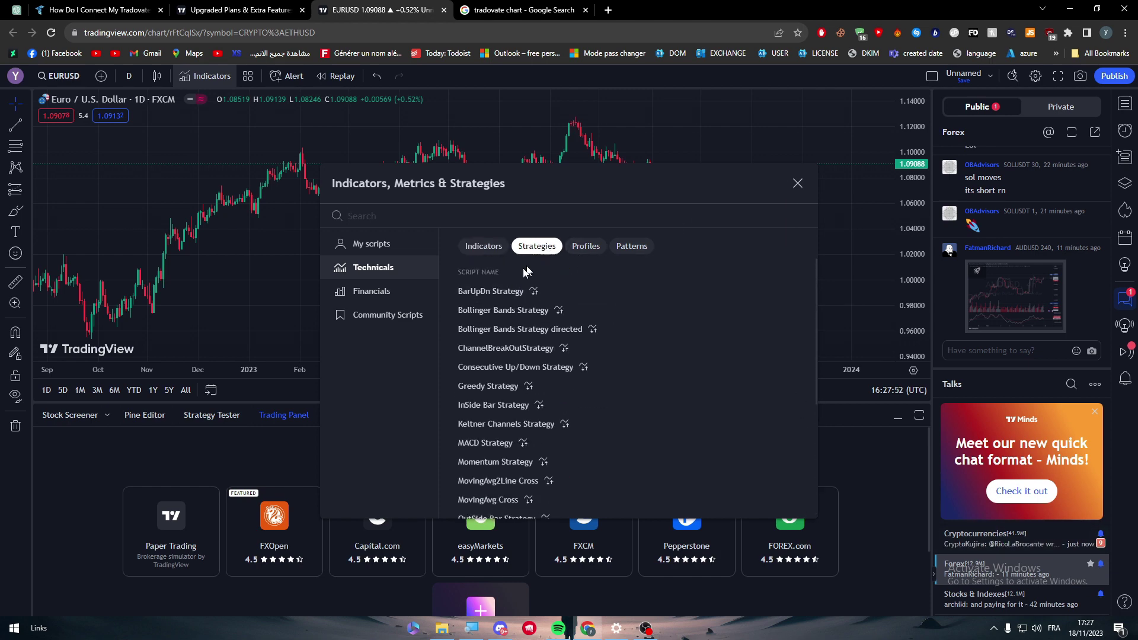
left_click(501, 291)
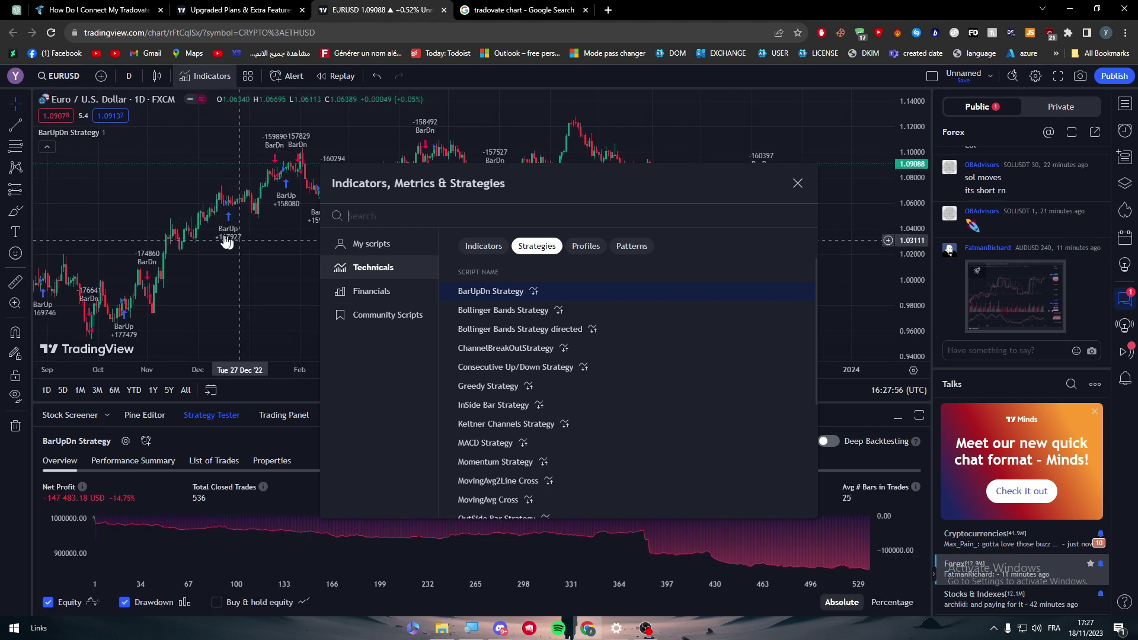
left_click_drag(238, 318, 173, 297)
Add the RSI Strategy (14 30 70) to the chart, showing 85 trades and -2.72 USD net profit
left_click(208, 76)
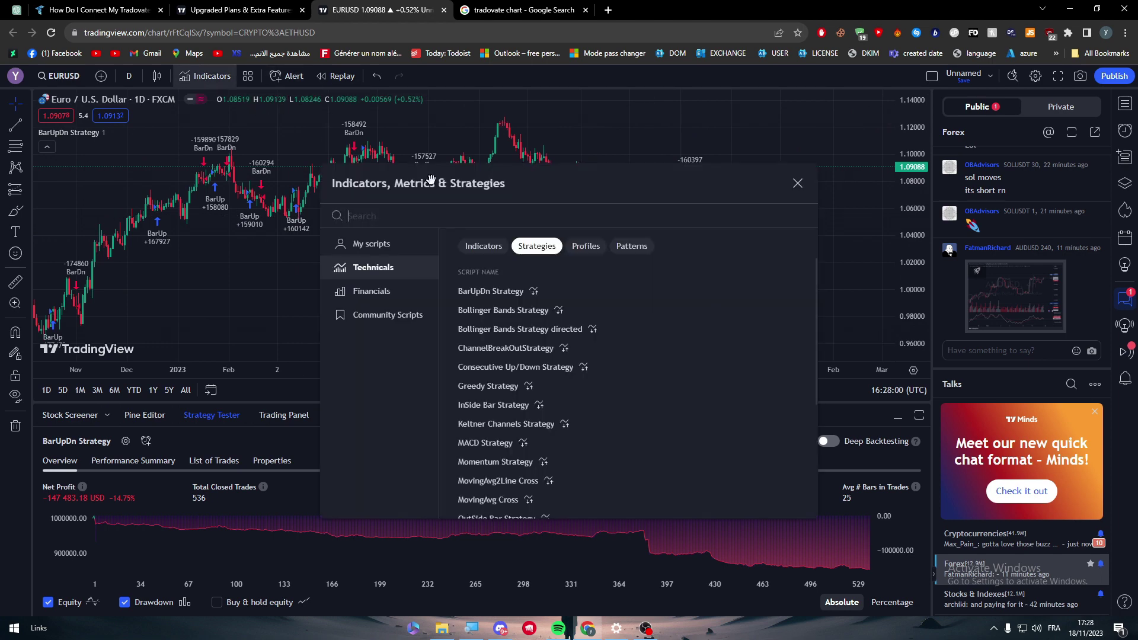
left_click(595, 252)
left_click(538, 247)
left_click_drag(817, 309, 804, 426)
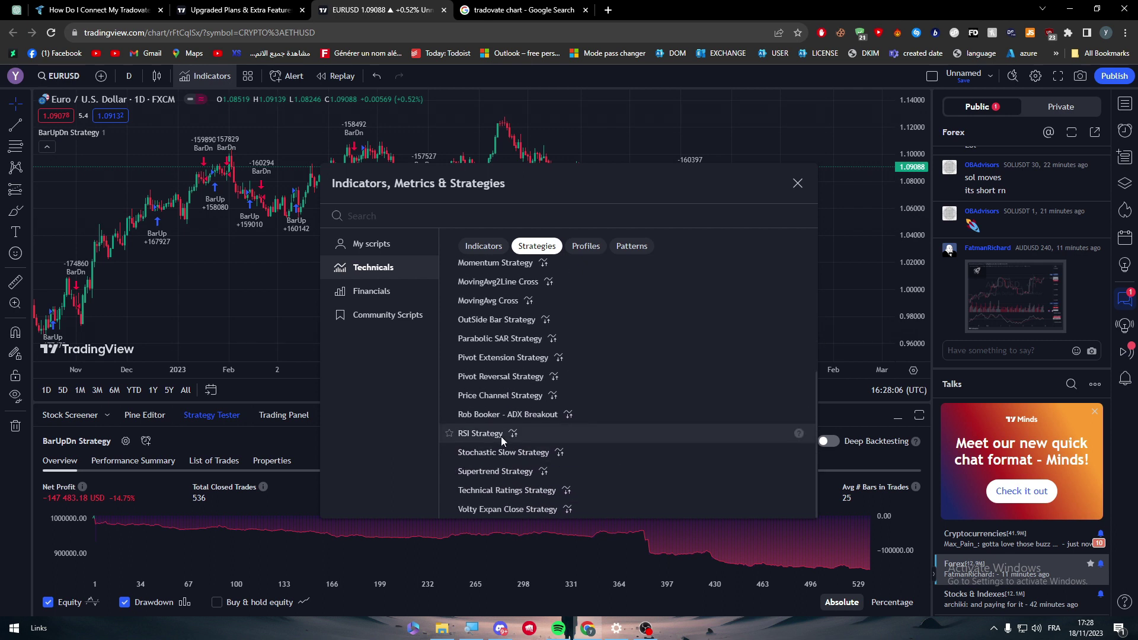
left_click(481, 434)
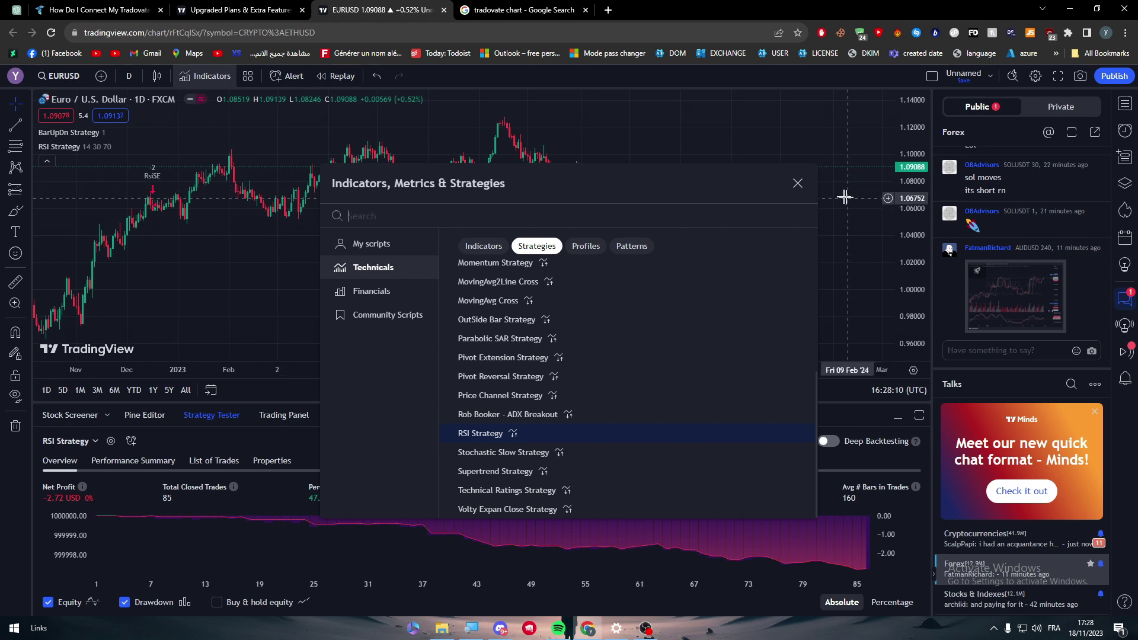
left_click(798, 183)
Close the Google Search browser tab
scroll(668, 300, "left", 6)
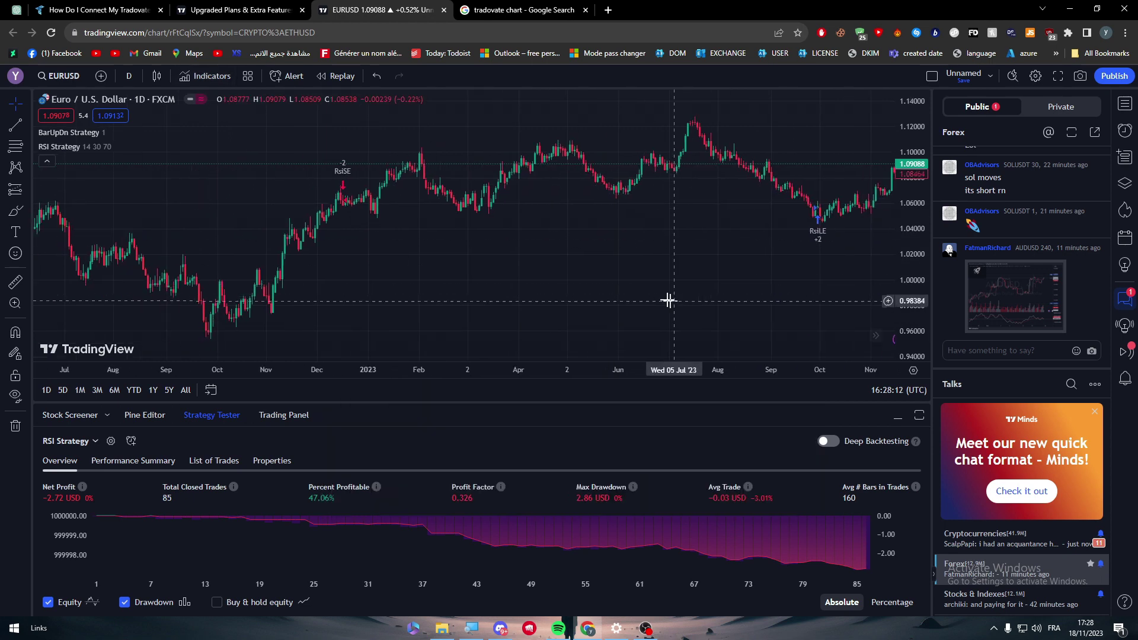
scroll(548, 239, "left", 8)
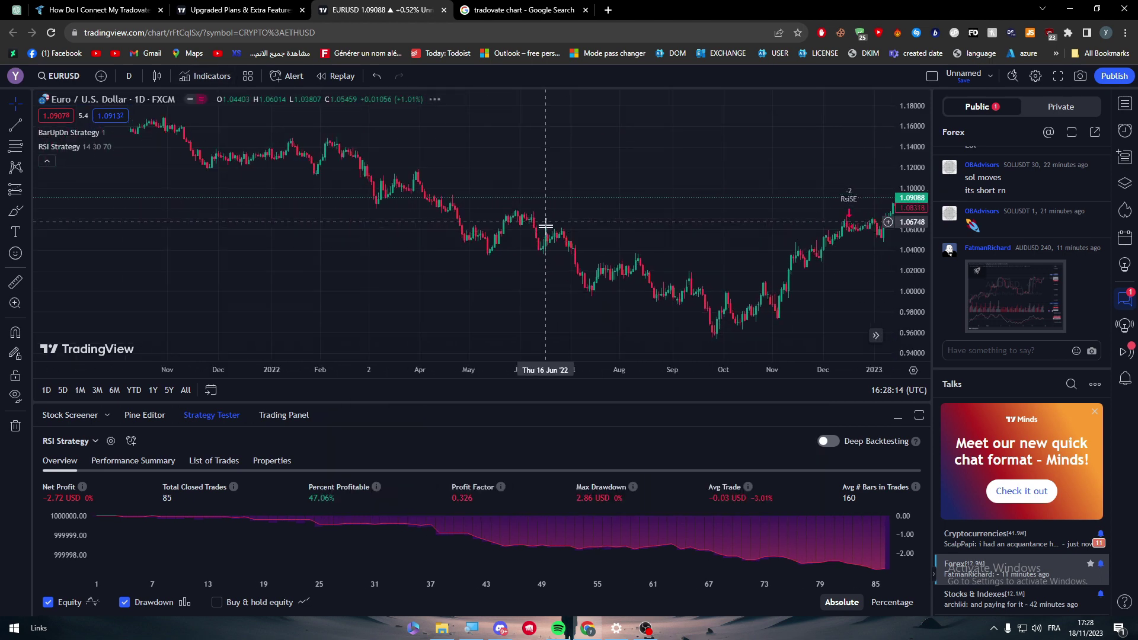
scroll(183, 183, "right", 15)
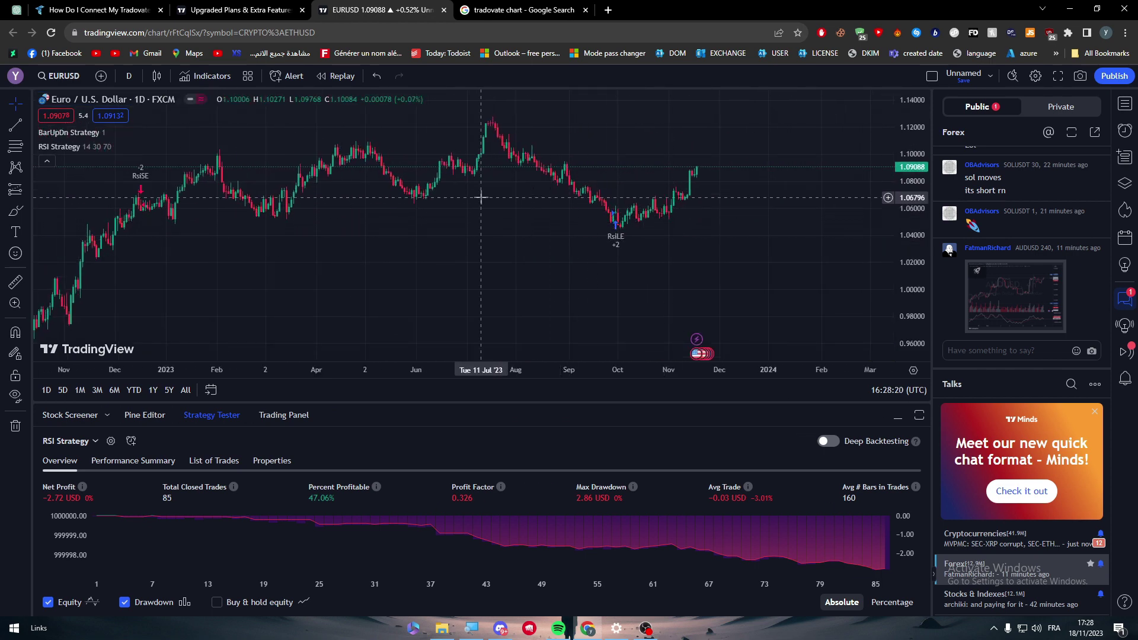
left_click(585, 10)
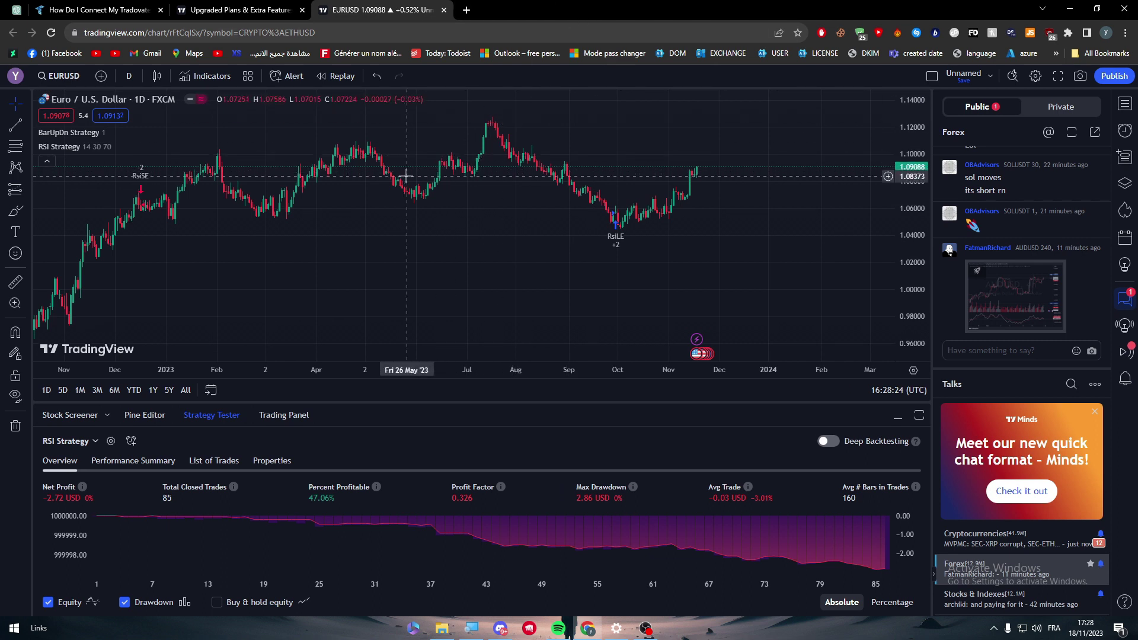
Draw a trend line from near 1.04474 on the EURUSD chart, move it up and down, then delete it
key("alt+t")
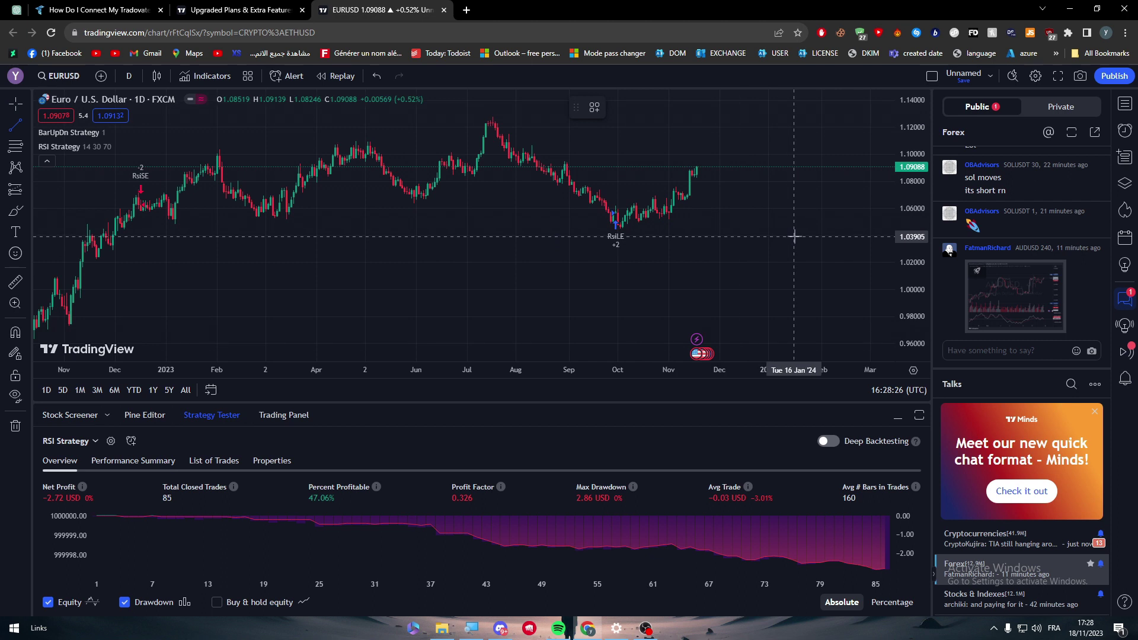
left_click(796, 229)
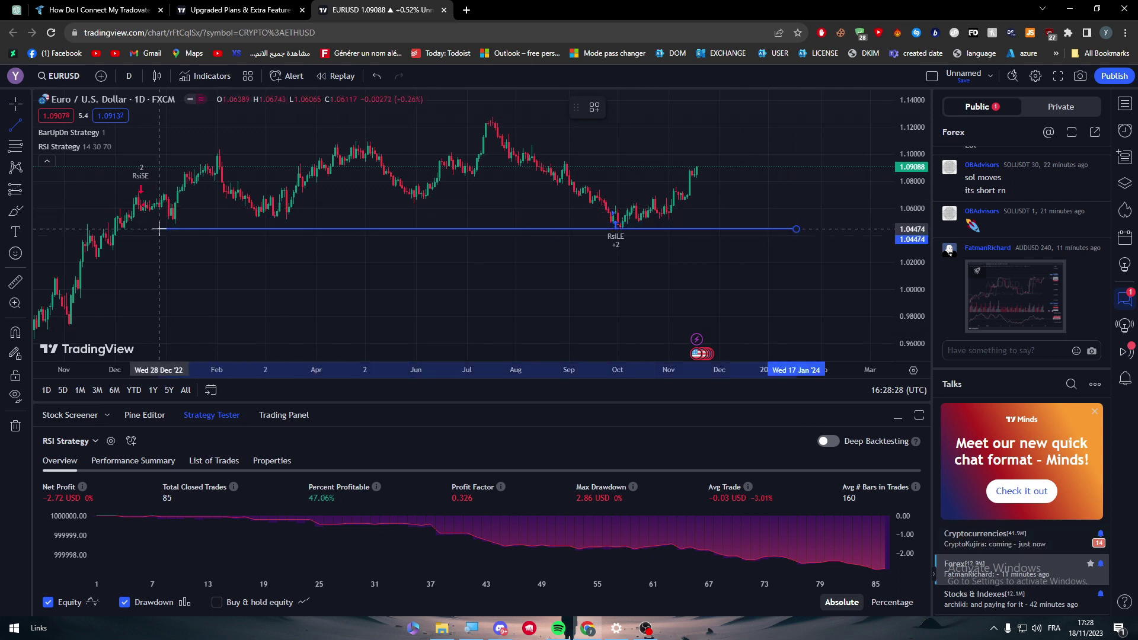
left_click(517, 301)
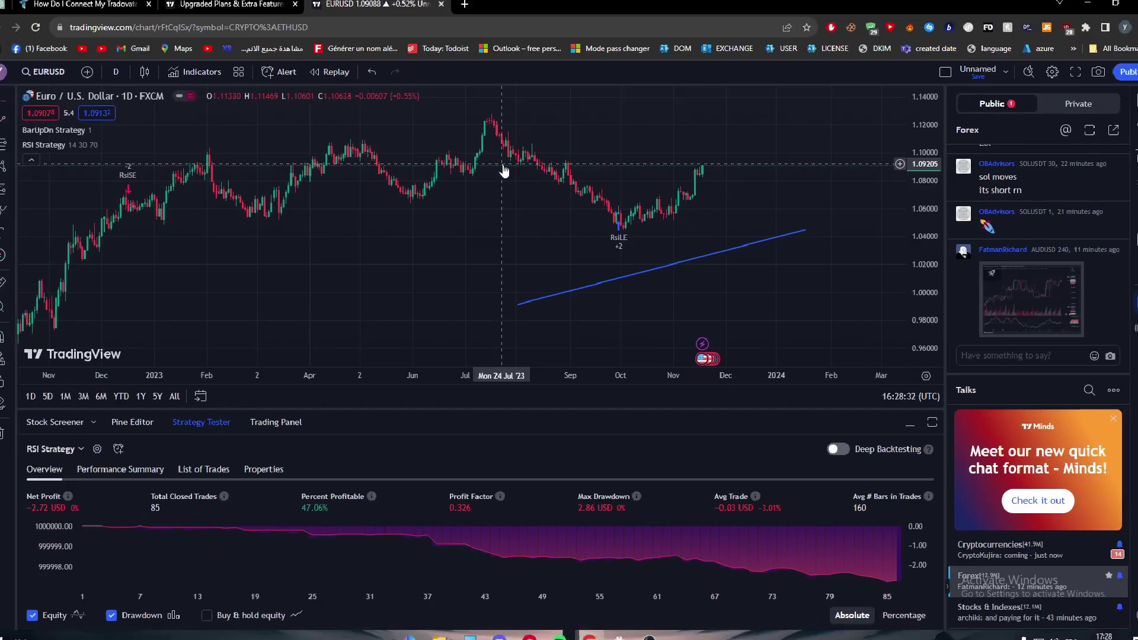
mouse_move(578, 292)
left_mouse_down()
mouse_move(574, 257)
mouse_move(441, 246)
mouse_move(237, 192)
mouse_move(231, 181)
left_mouse_up()
left_click_drag(549, 185, 551, 233)
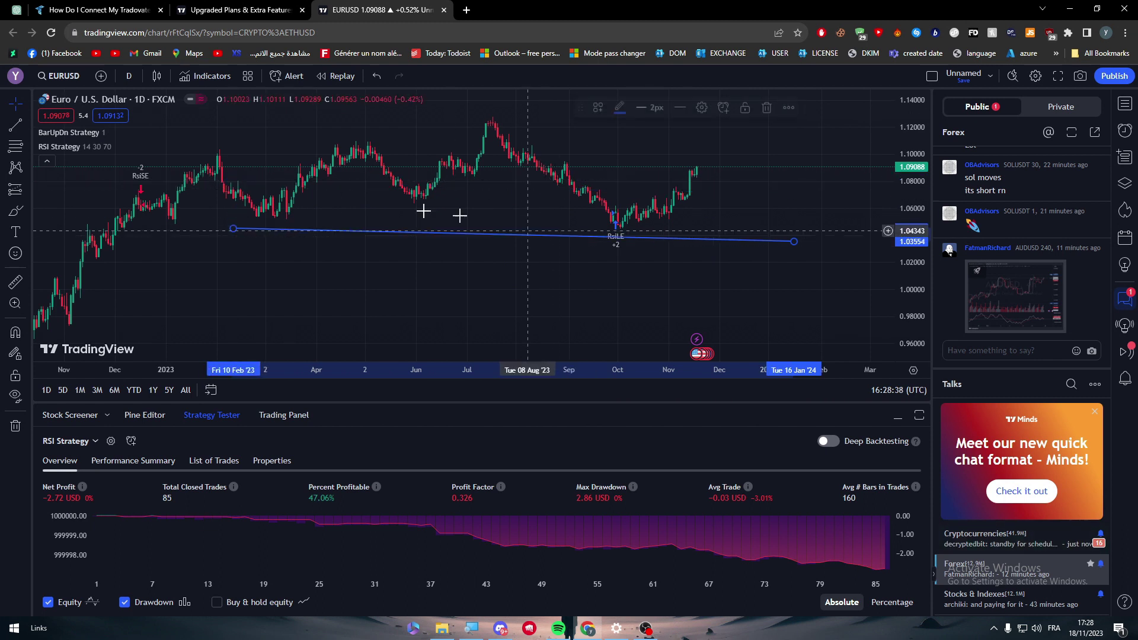
key("Delete")
left_click_drag(285, 249, 307, 249)
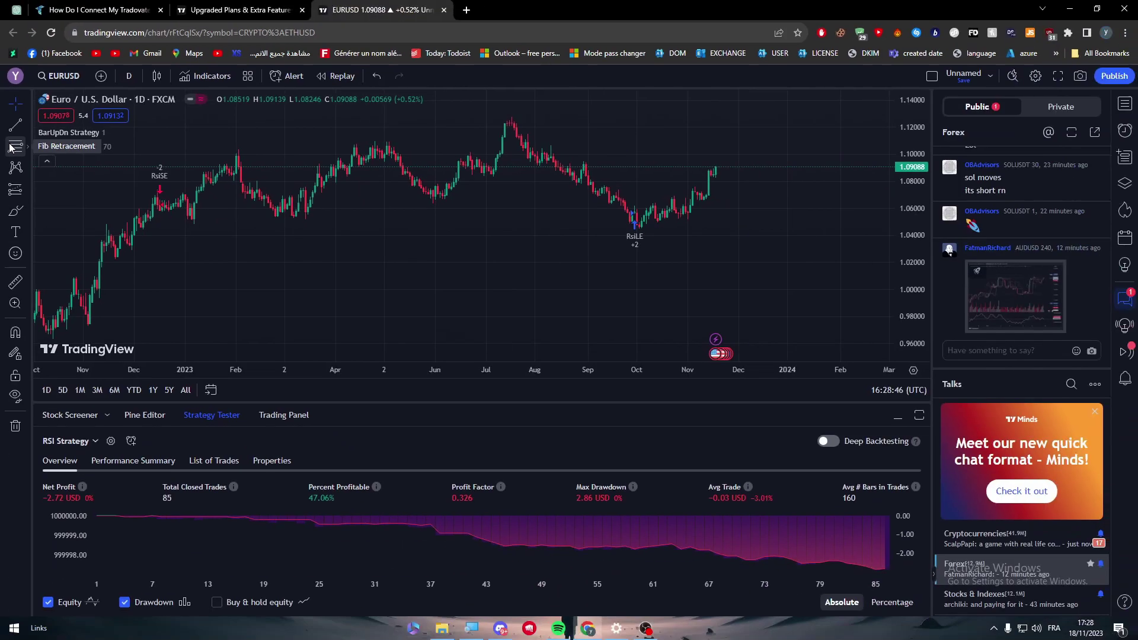
Draw a Fib retracement from 1.13935 at upper right down to the 0.97072 low
left_click(12, 149)
left_click(822, 101)
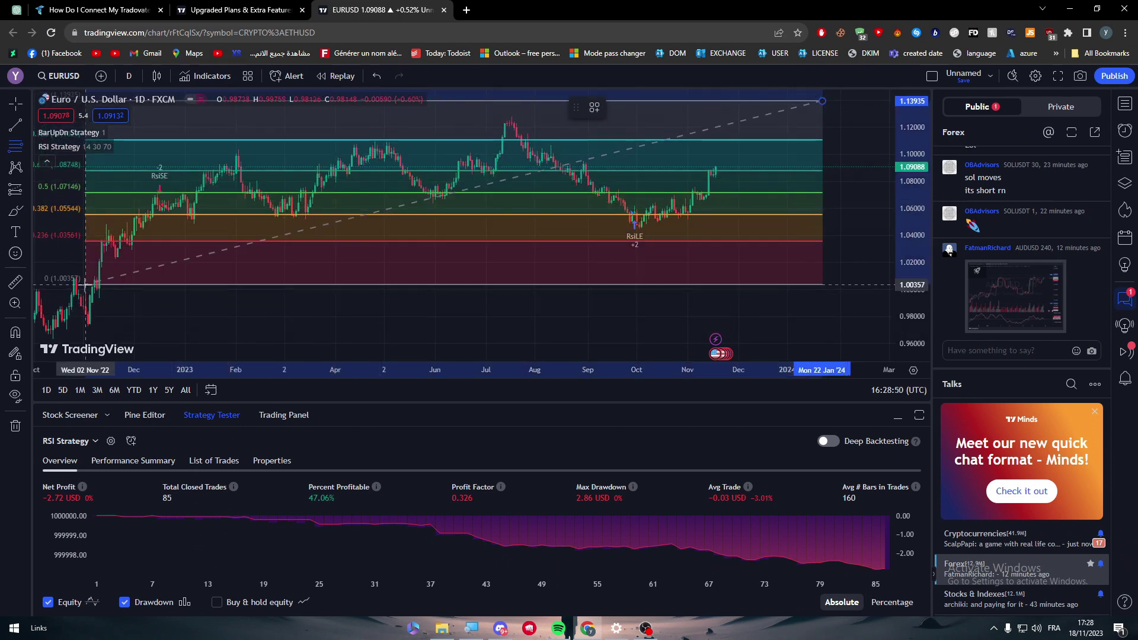
left_click(113, 329)
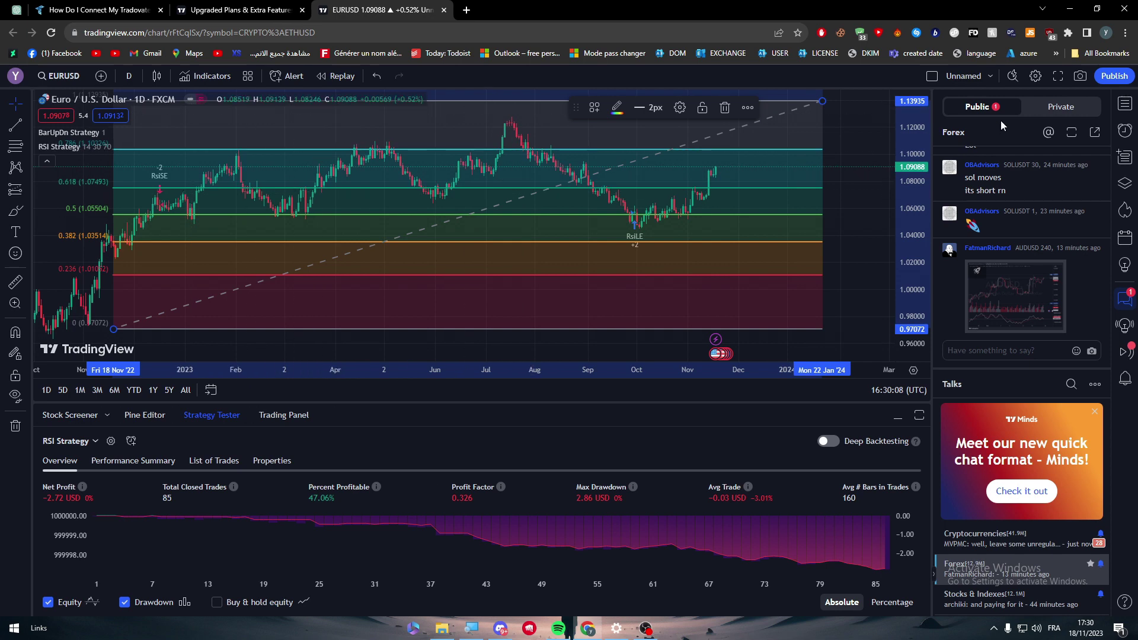
key("6")
key("Escape")
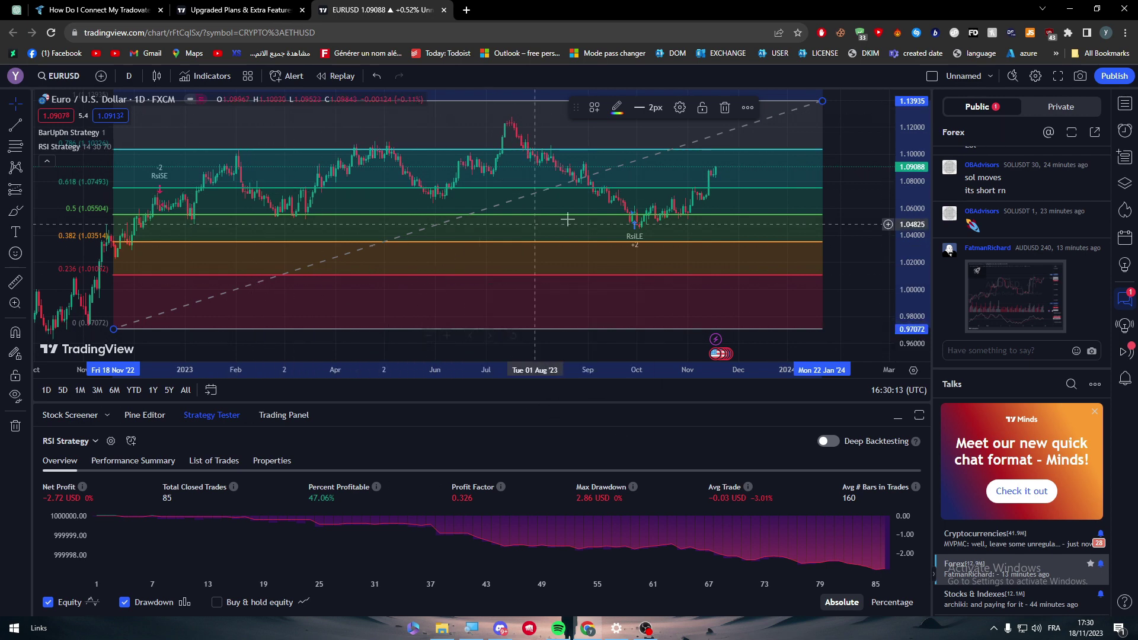
Return to the Tradovate help article and scroll to the TradingView add-on at $9.99/month
left_click(217, 7)
key("ctrl+shift+Tab")
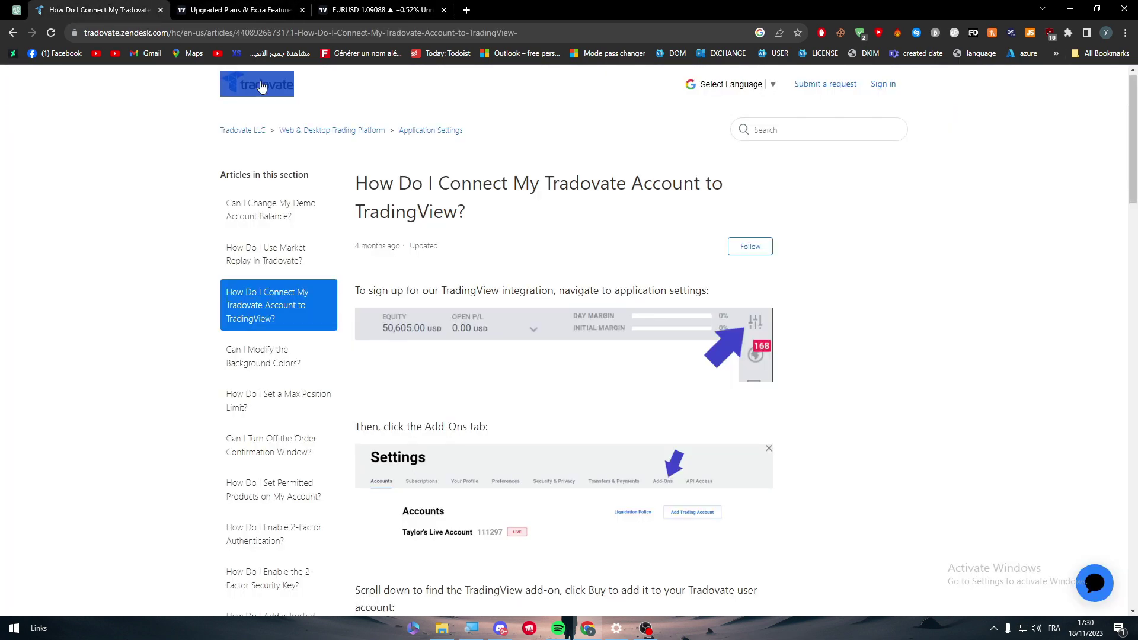
left_click(627, 203)
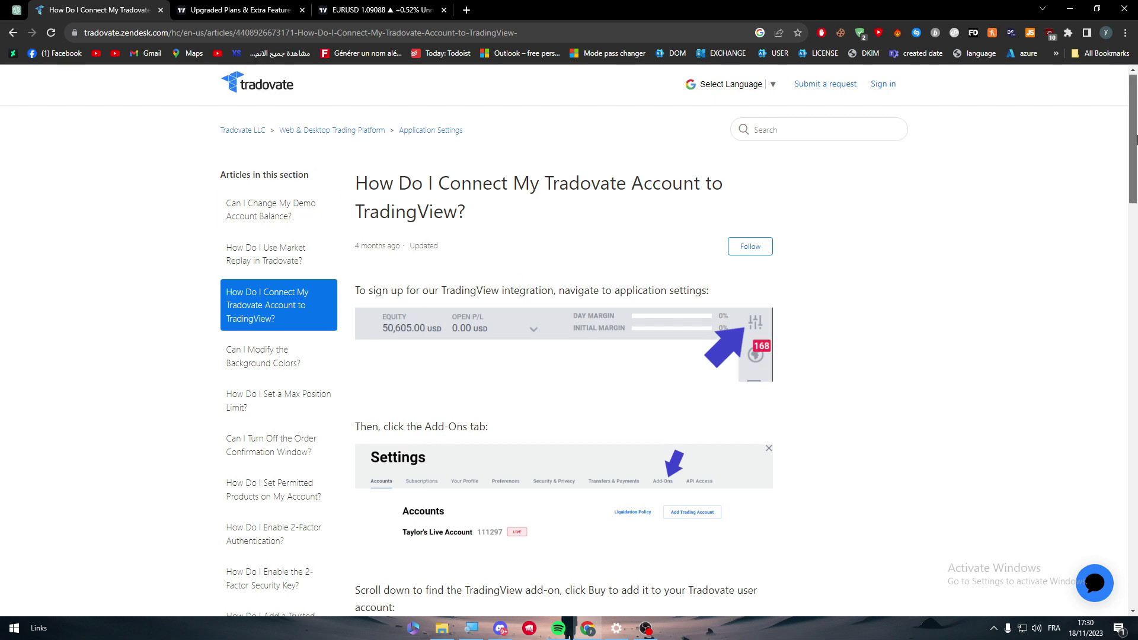
scroll(1080, 373, "down", 15)
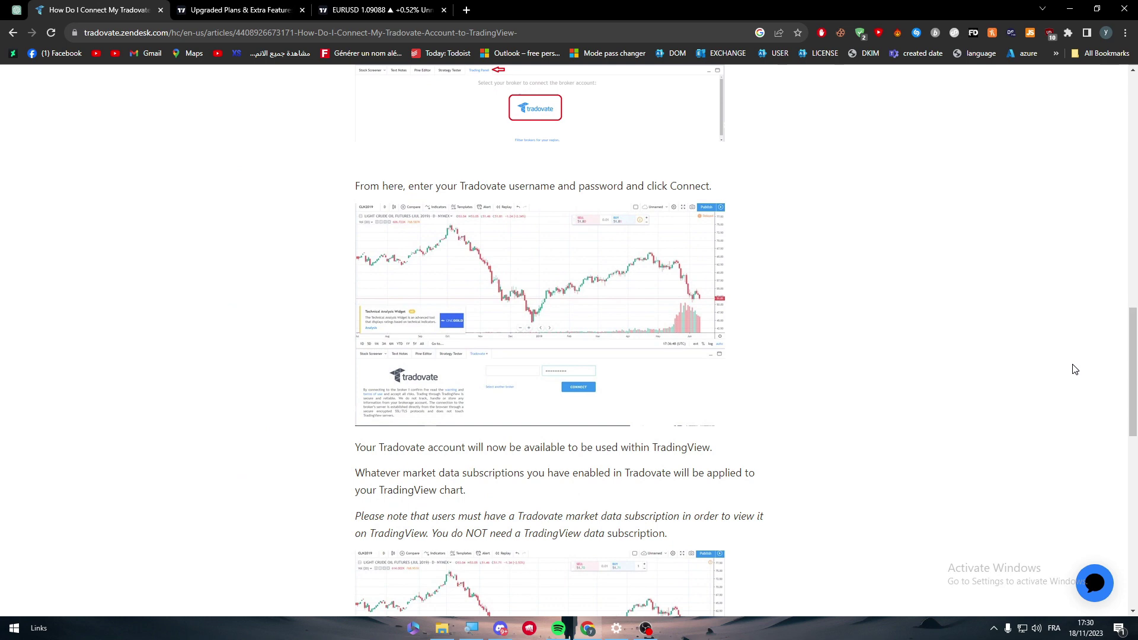
scroll(502, 347, "up", 10)
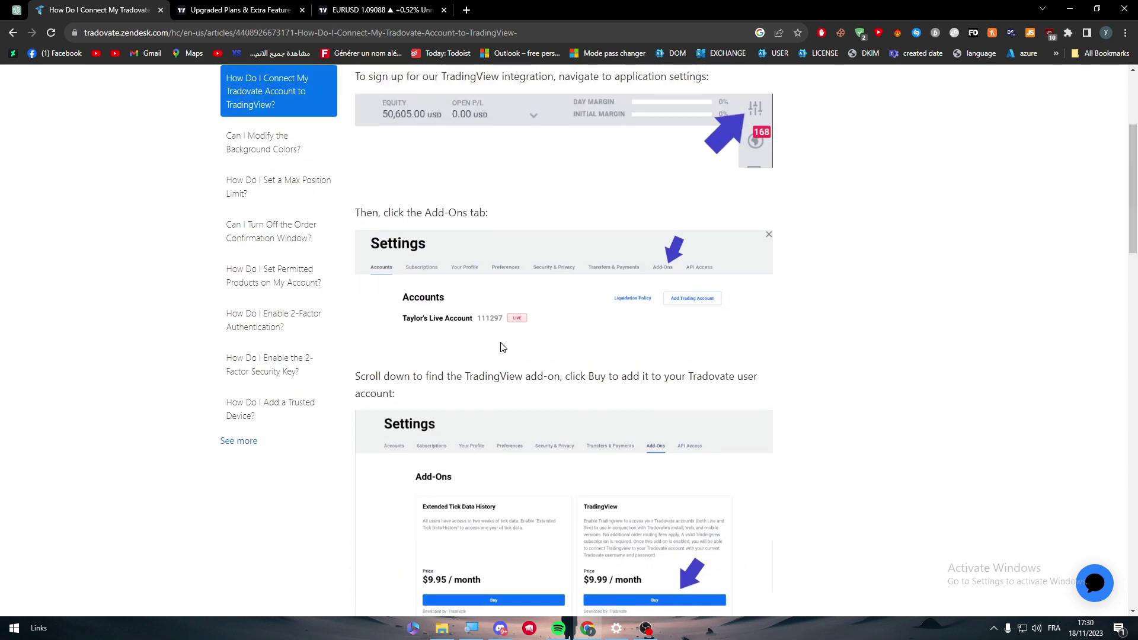